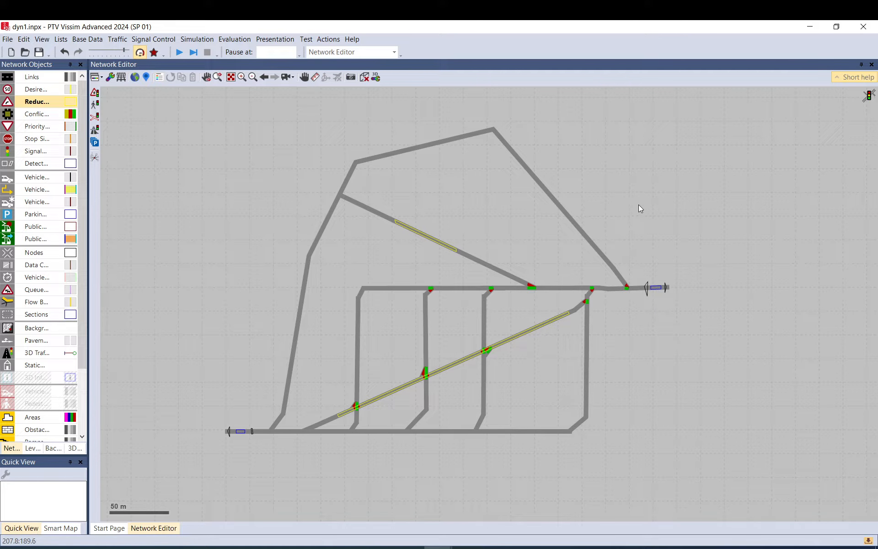
# Review the dynamic assignment parameters: cost and path files, path choice model, convergence conditions, path search and cost settings
pyautogui.click(118, 39)
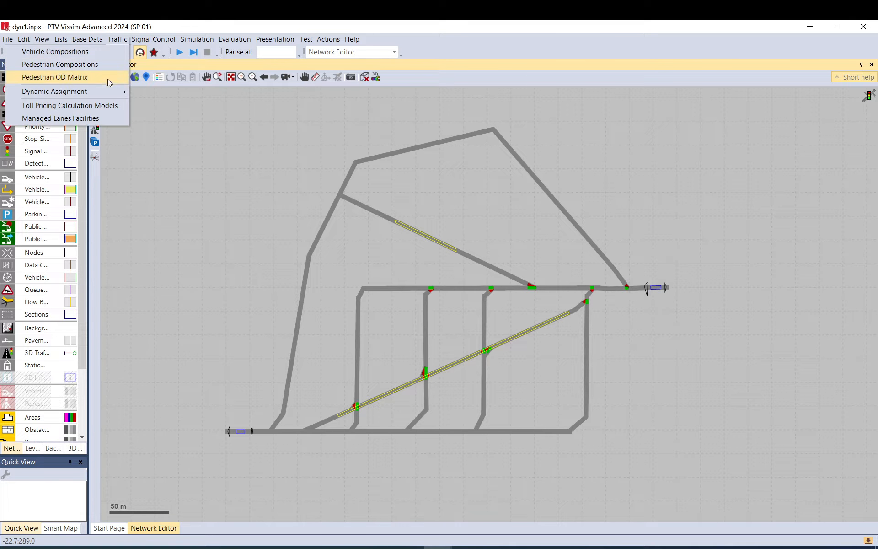
pyautogui.moveTo(122, 91)
pyautogui.click(151, 94)
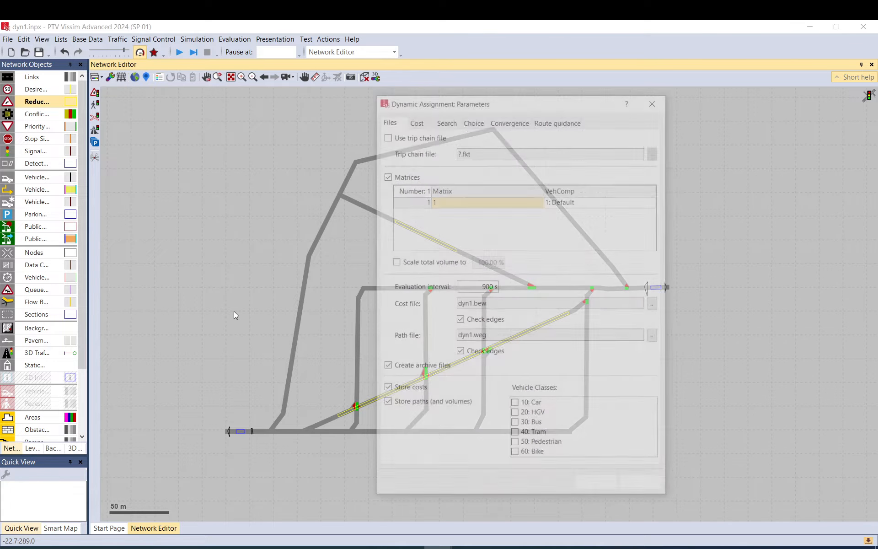
pyautogui.doubleClick(460, 304)
pyautogui.doubleClick(513, 340)
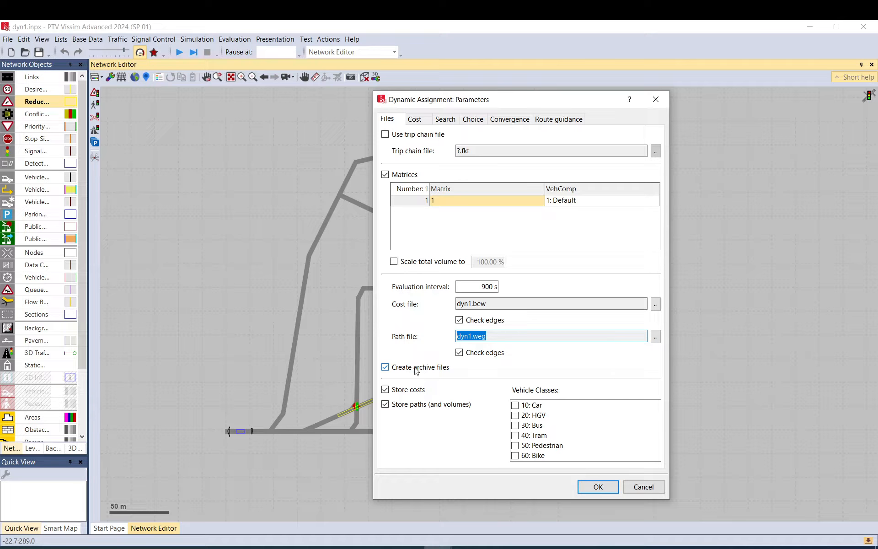
pyautogui.click(479, 122)
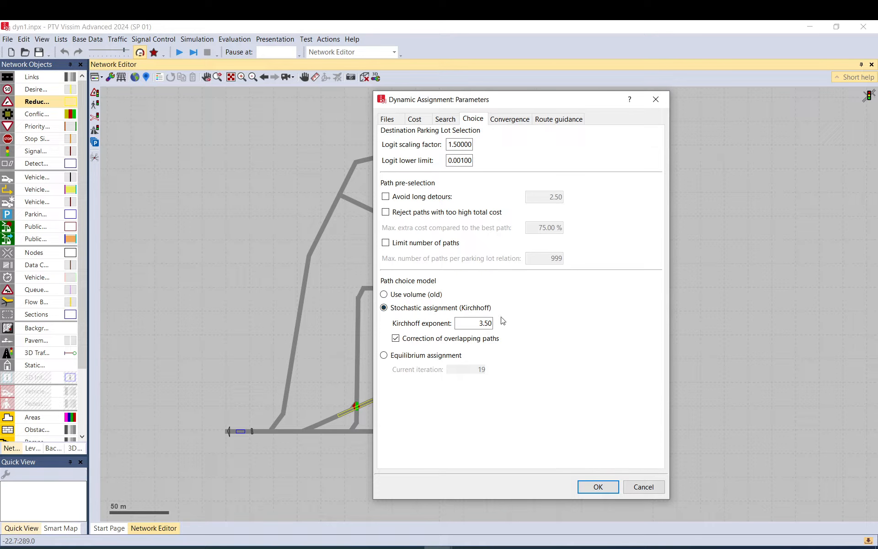
pyautogui.click(501, 120)
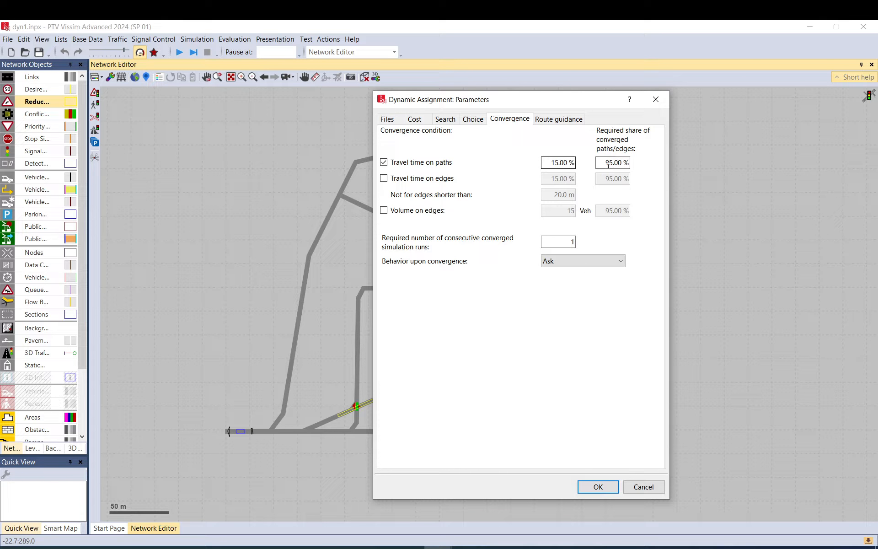
pyautogui.click(445, 120)
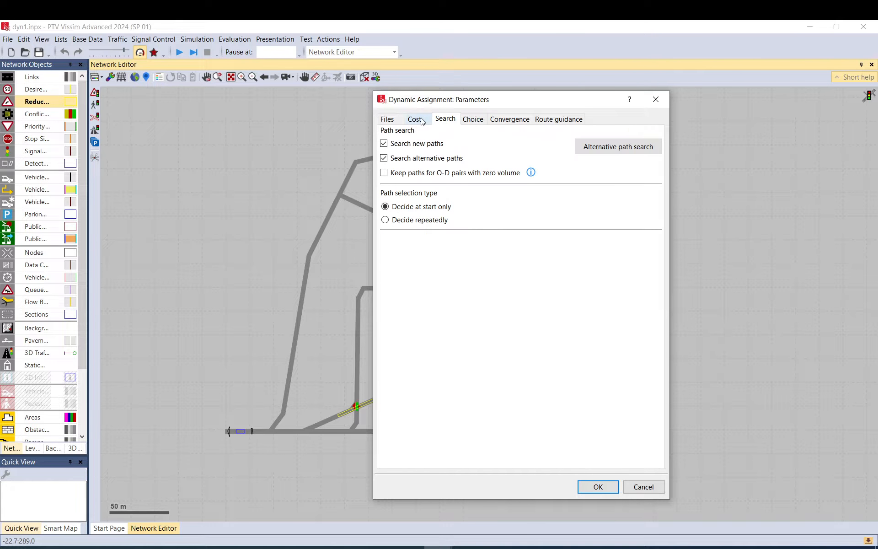
pyautogui.click(428, 121)
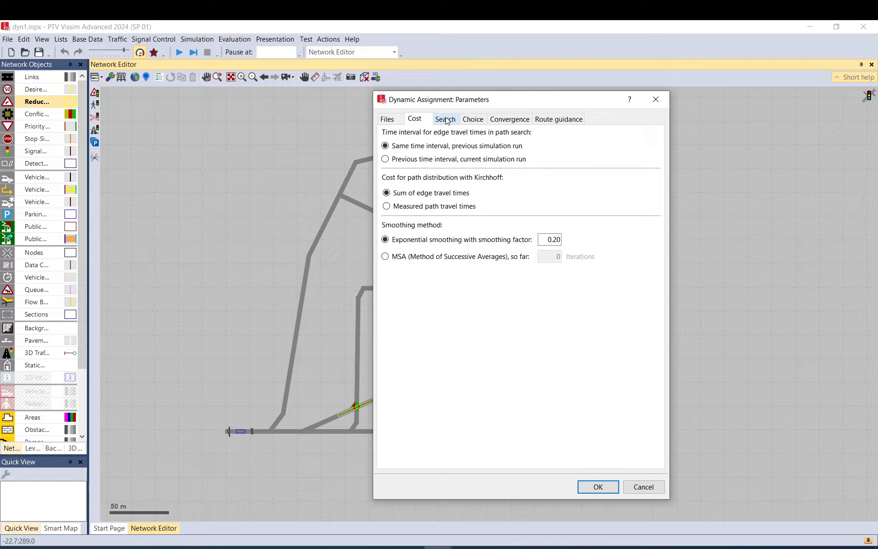
pyautogui.click(446, 120)
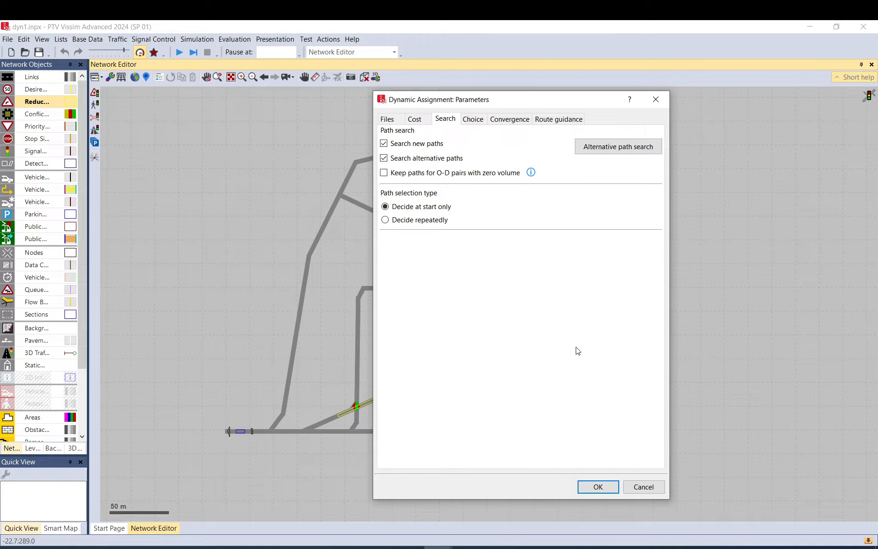
pyautogui.click(599, 488)
# Set the number of runs to 40 in the simulation parameters and check the random seed increment
pyautogui.click(197, 39)
pyautogui.click(197, 53)
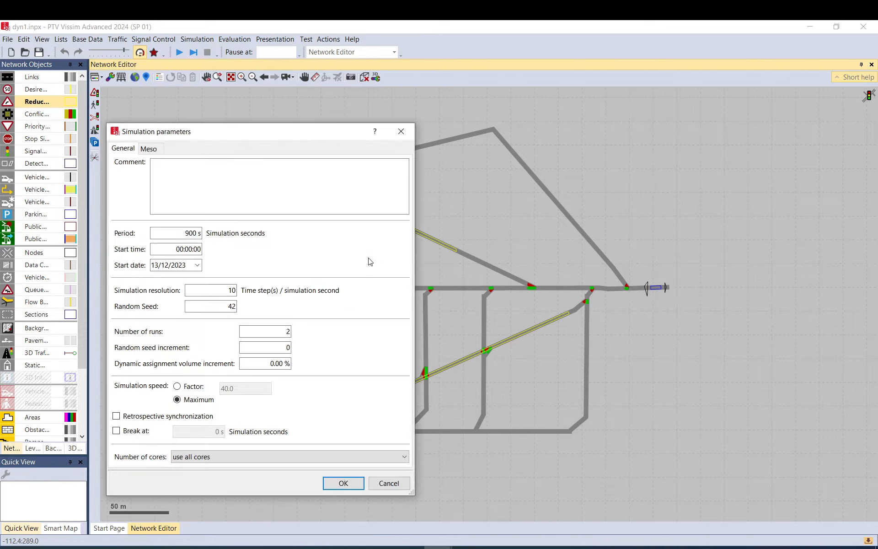
pyautogui.press('Tab')
pyautogui.press('Tab')
pyautogui.press('Tab')
pyautogui.write('4')
pyautogui.click(353, 483)
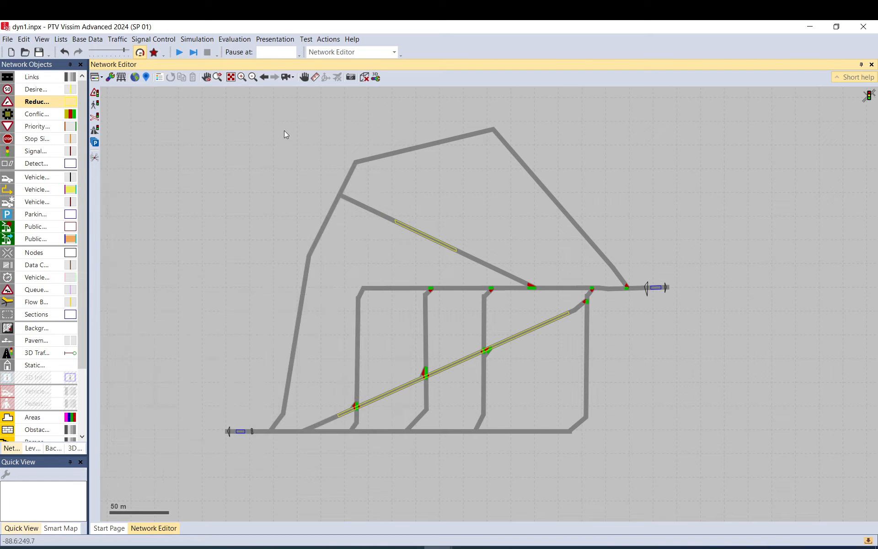
pyautogui.click(191, 40)
pyautogui.click(191, 50)
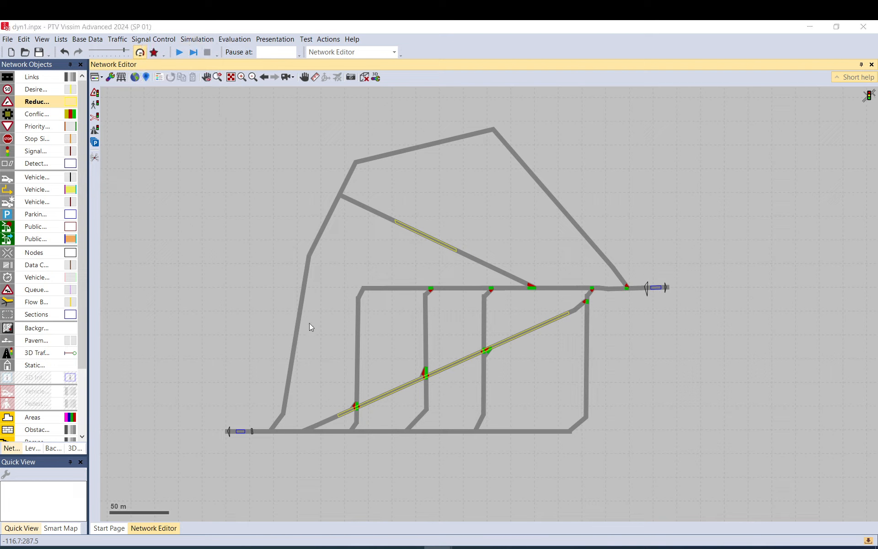
pyautogui.doubleClick(288, 348)
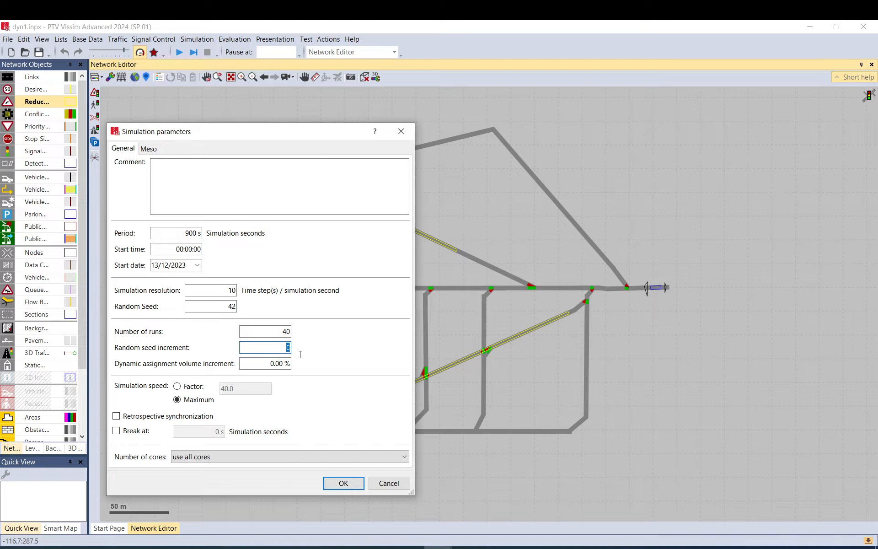
pyautogui.click(349, 485)
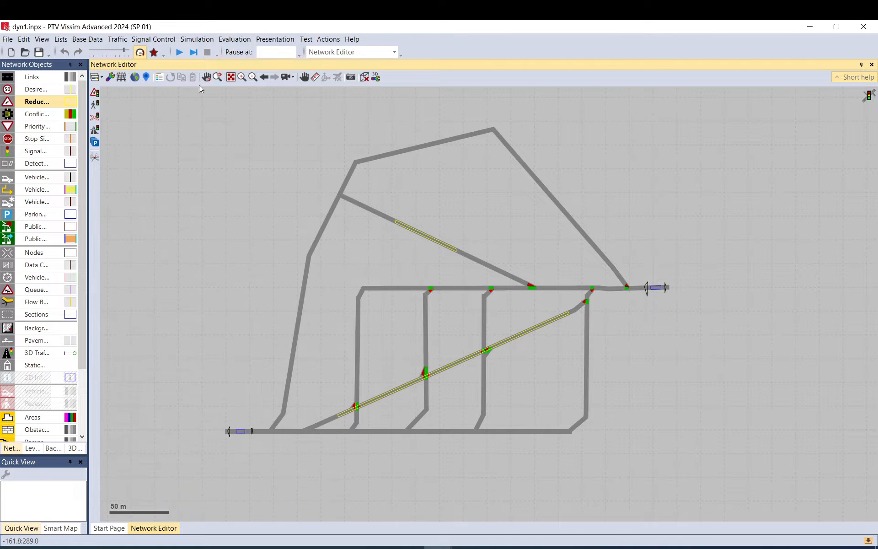
# Check the evaluation configuration's result management and vehicle network performance collection, and start the multi-run simulation with the changes saved
pyautogui.click(234, 39)
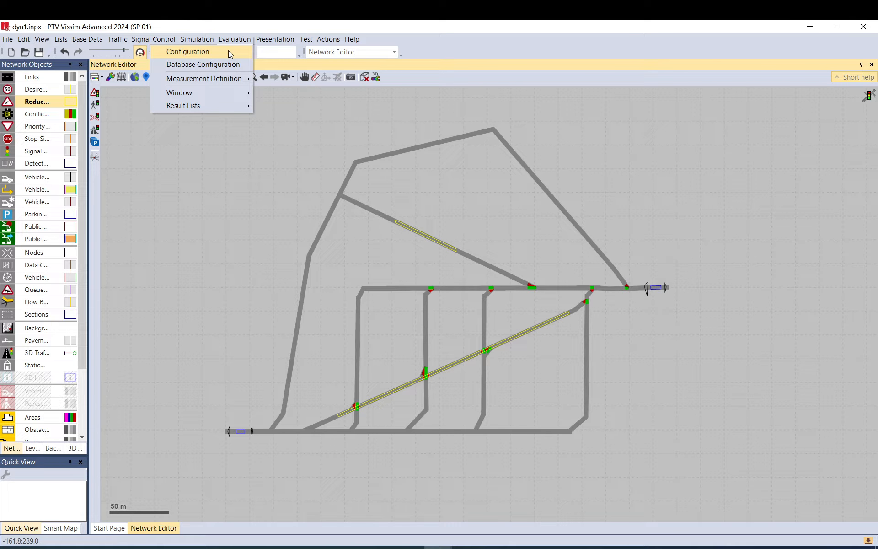
pyautogui.click(229, 51)
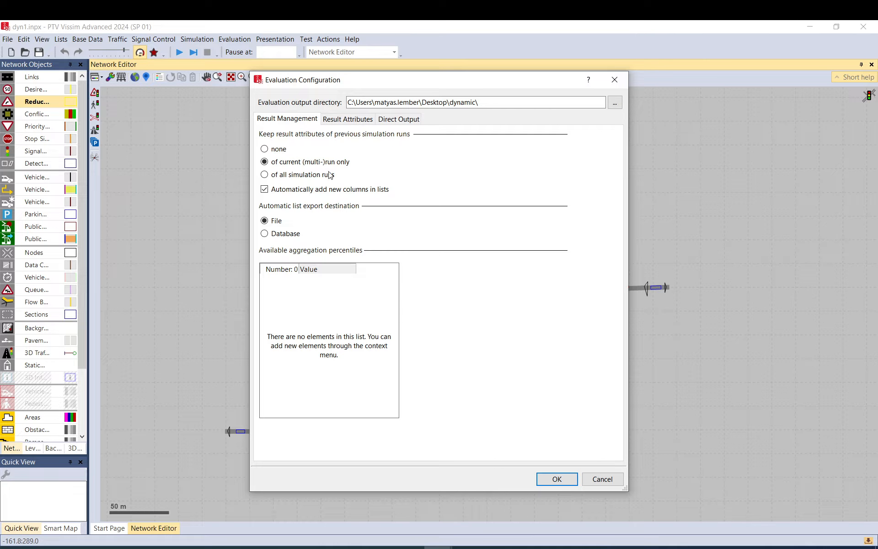
pyautogui.click(347, 119)
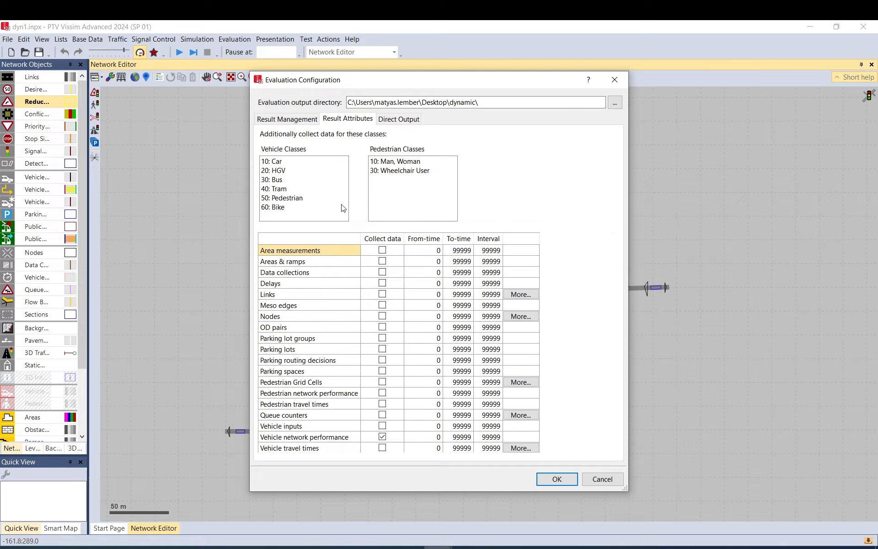
pyautogui.click(309, 438)
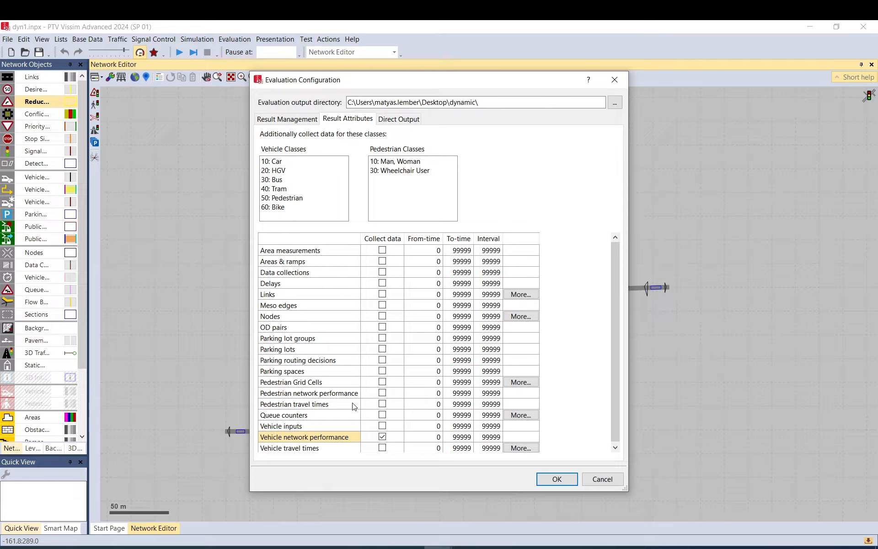
pyautogui.click(290, 120)
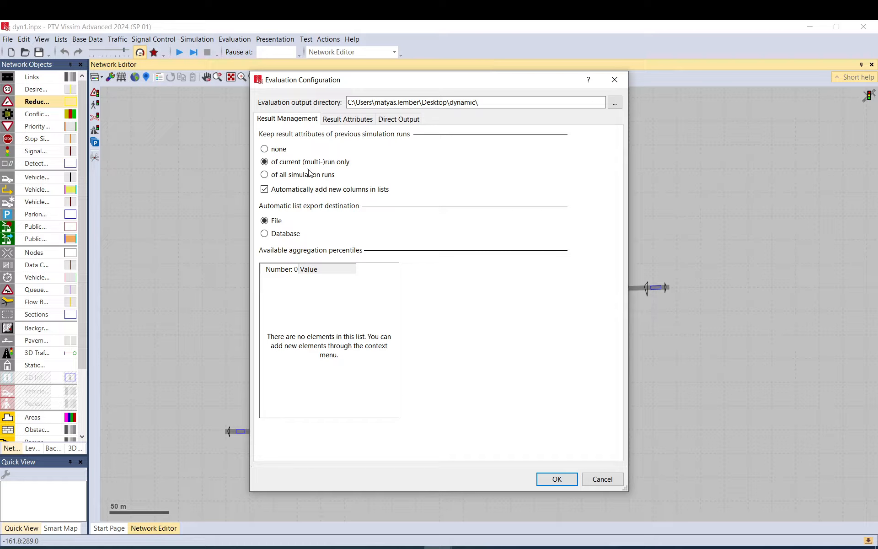
pyautogui.click(557, 479)
pyautogui.click(179, 54)
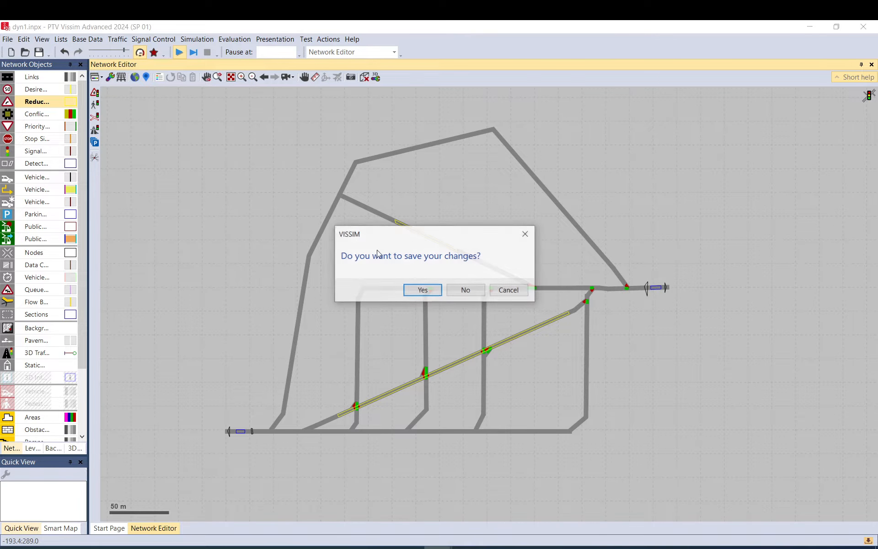
pyautogui.click(421, 291)
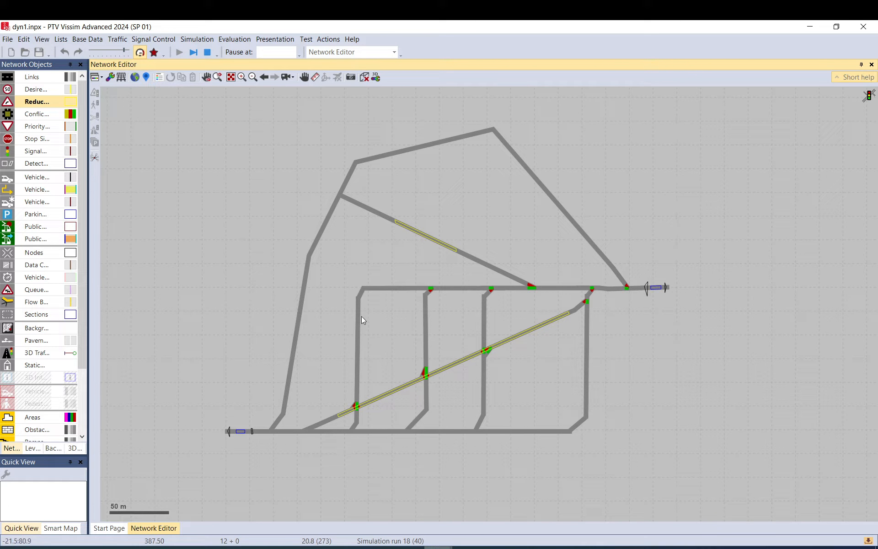
# Open the vehicle network performance results list and view its most recent simulation runs
pyautogui.click(233, 40)
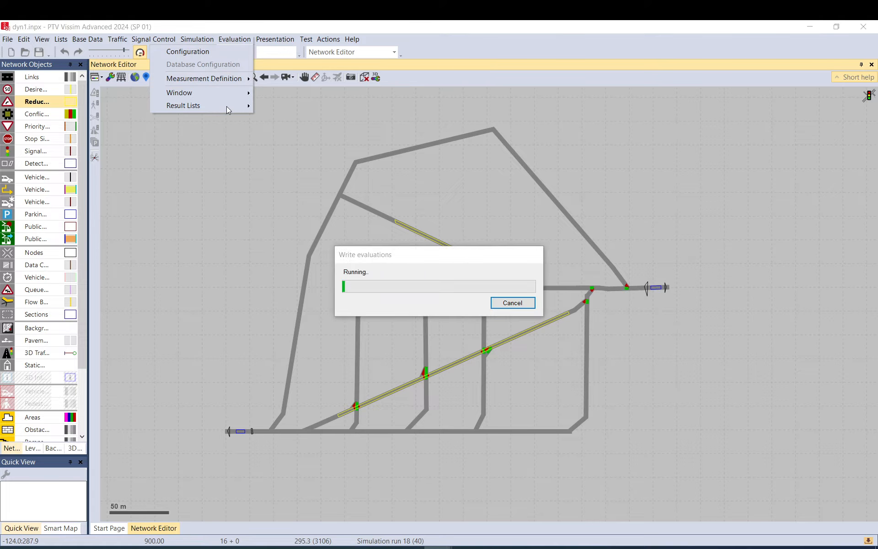
pyautogui.moveTo(226, 106)
pyautogui.click(289, 122)
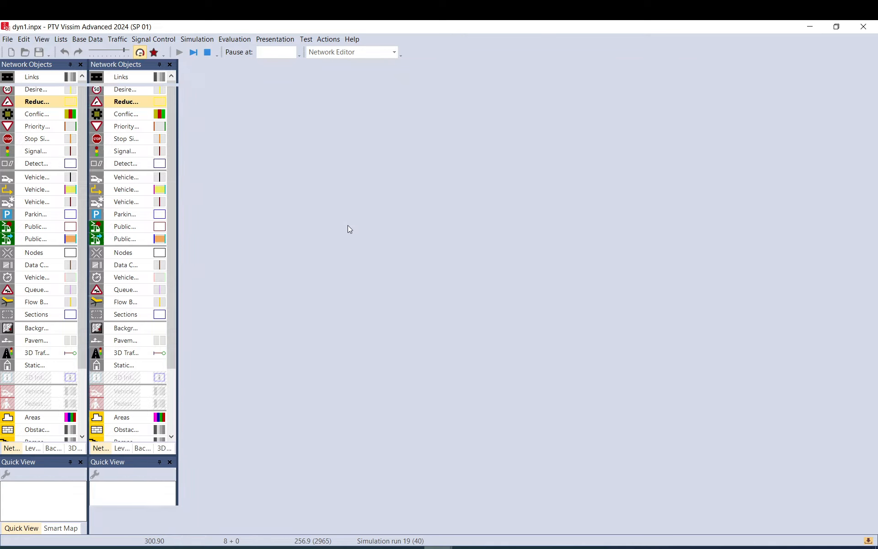
pyautogui.scroll(-4, 335, 414)
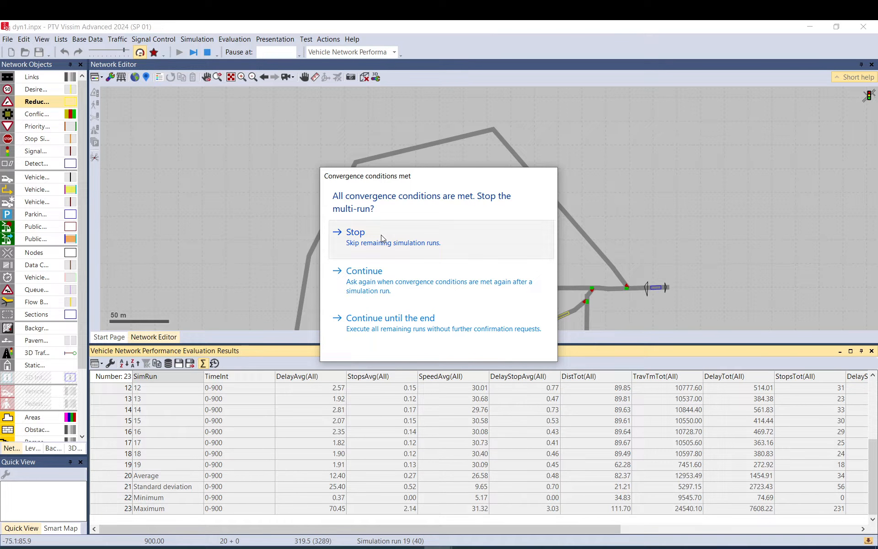
# Stop the multi-run, skipping the remaining simulation runs, and review the simulation warnings
pyautogui.click(383, 238)
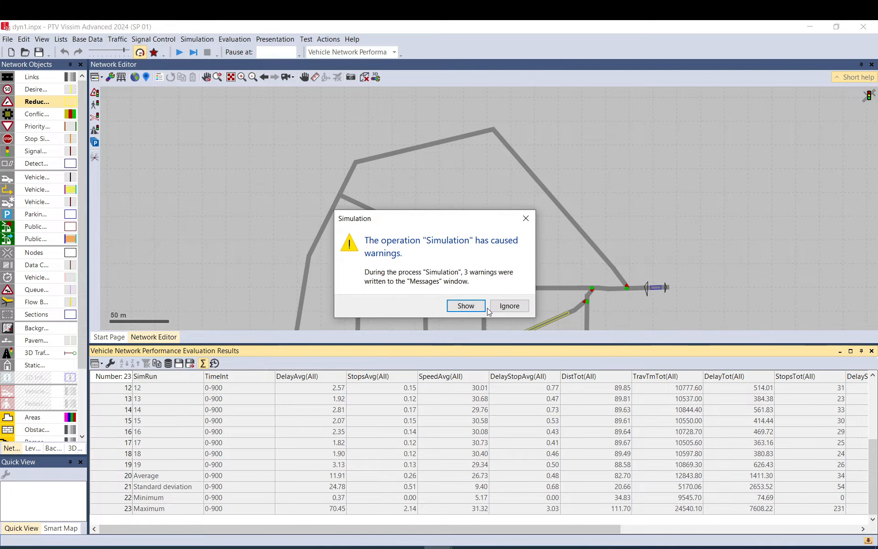
pyautogui.click(465, 304)
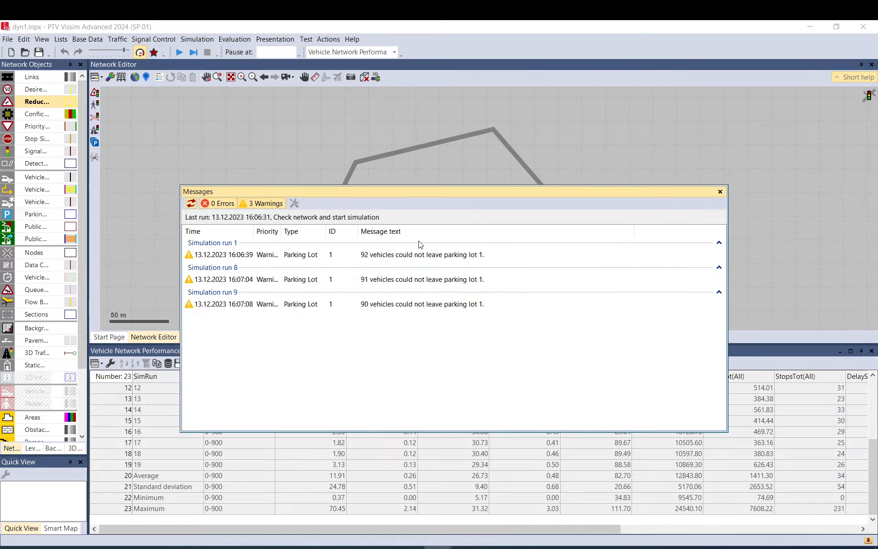
pyautogui.click(722, 191)
# Compare the average delay of simulation runs 1, 8 and 9 with the other runs in the network performance results
pyautogui.moveTo(392, 209); pyautogui.dragTo(402, 153)
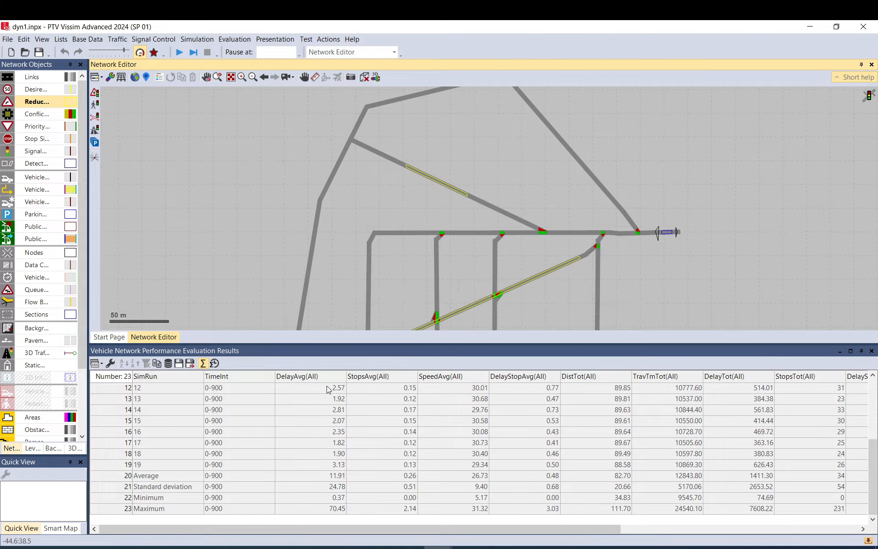
pyautogui.scroll(4, 295, 413)
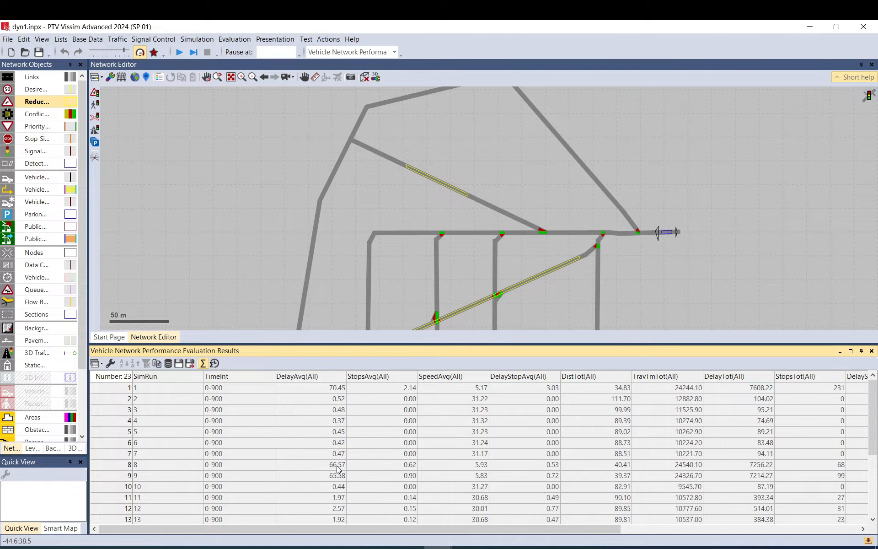
pyautogui.click(339, 469)
pyautogui.click(339, 476)
pyautogui.click(339, 388)
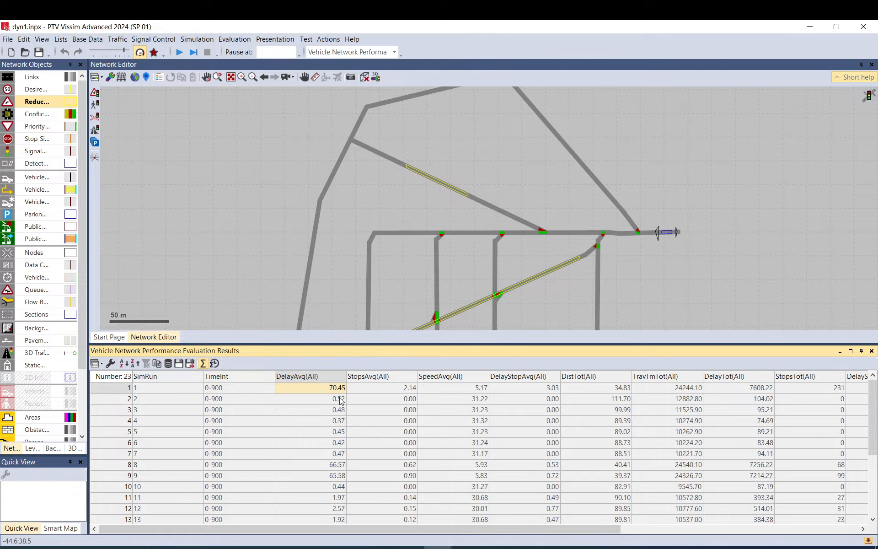
pyautogui.scroll(-3, 411, 240)
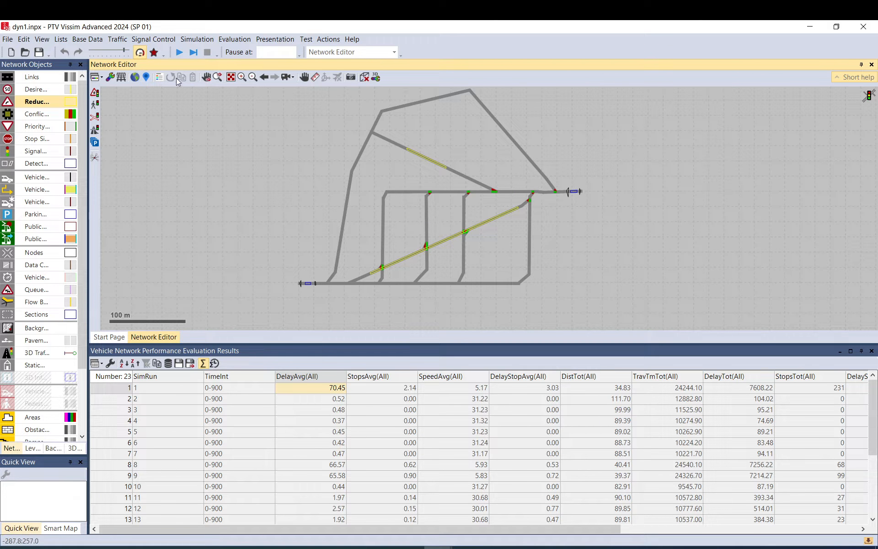
# Choose dyn1_019.bew as the cost file in the dynamic assignment parameters
pyautogui.click(118, 39)
pyautogui.moveTo(98, 94)
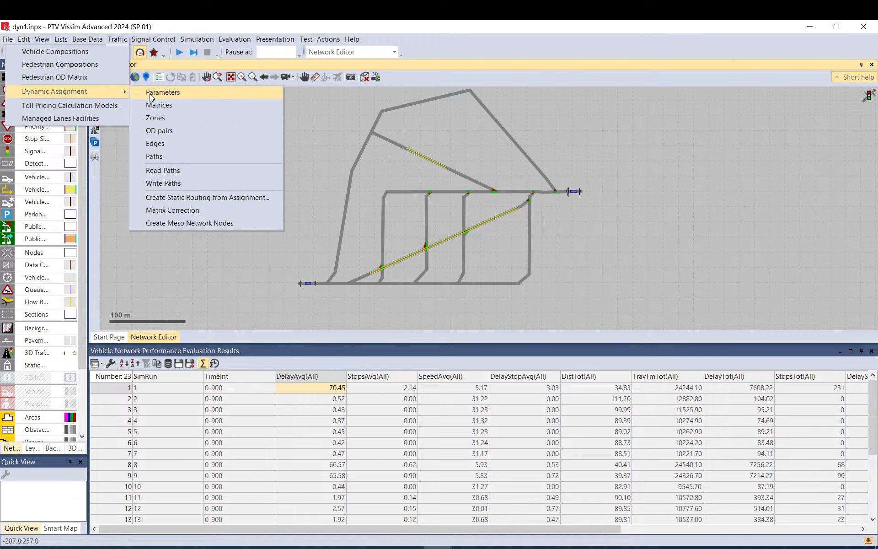
pyautogui.click(148, 92)
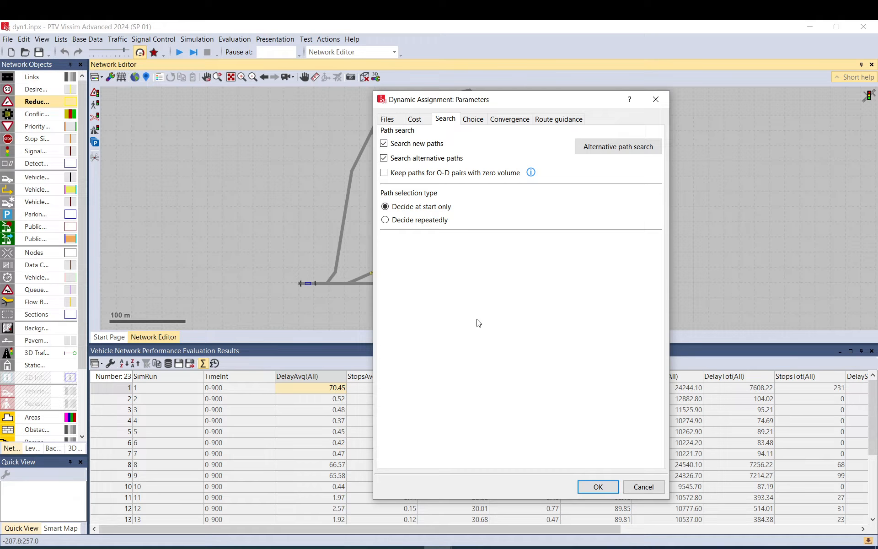
pyautogui.click(391, 120)
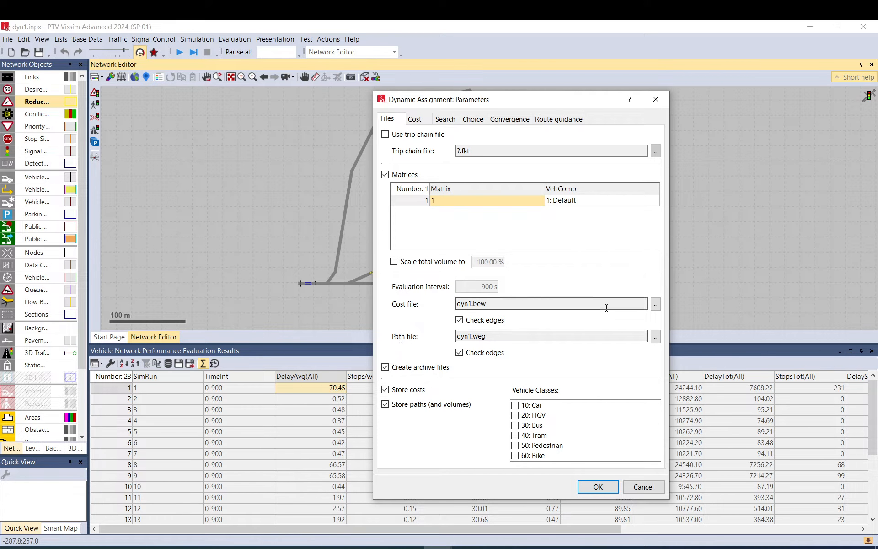
pyautogui.click(656, 305)
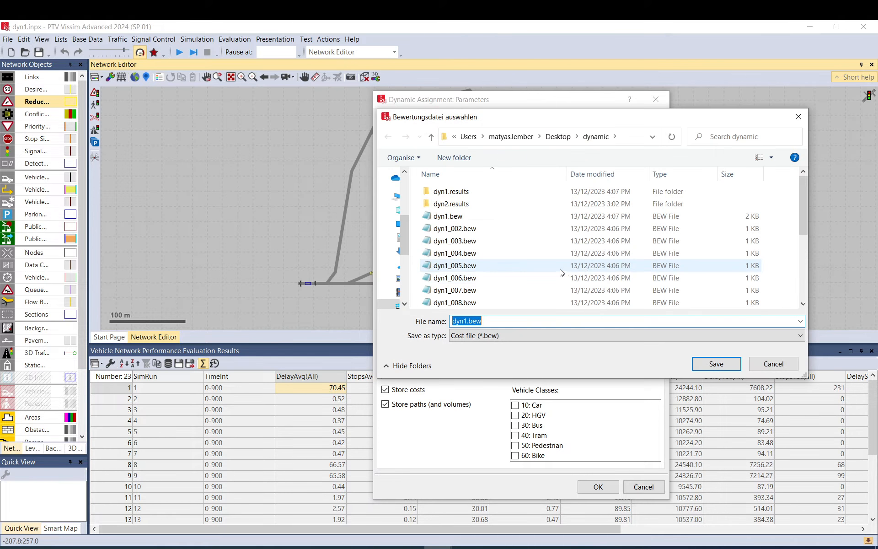
pyautogui.scroll(-4, 527, 274)
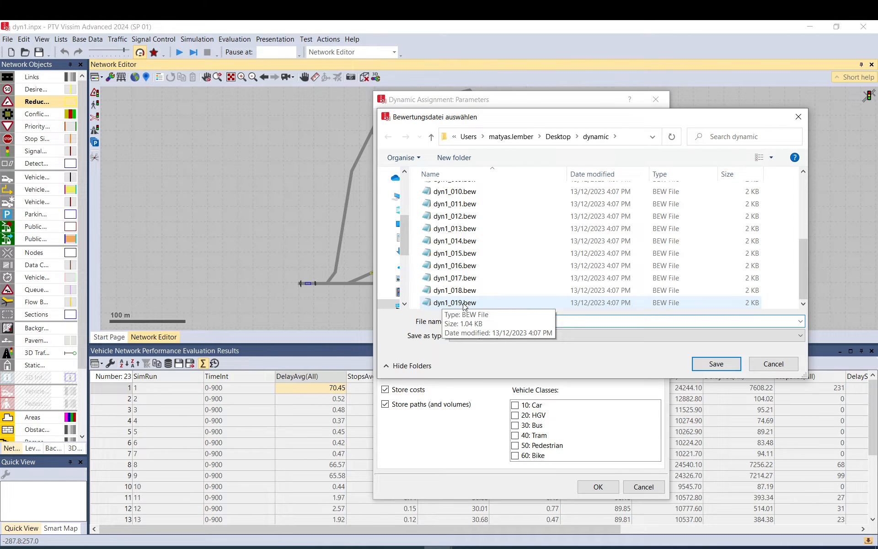
pyautogui.doubleClick(456, 303)
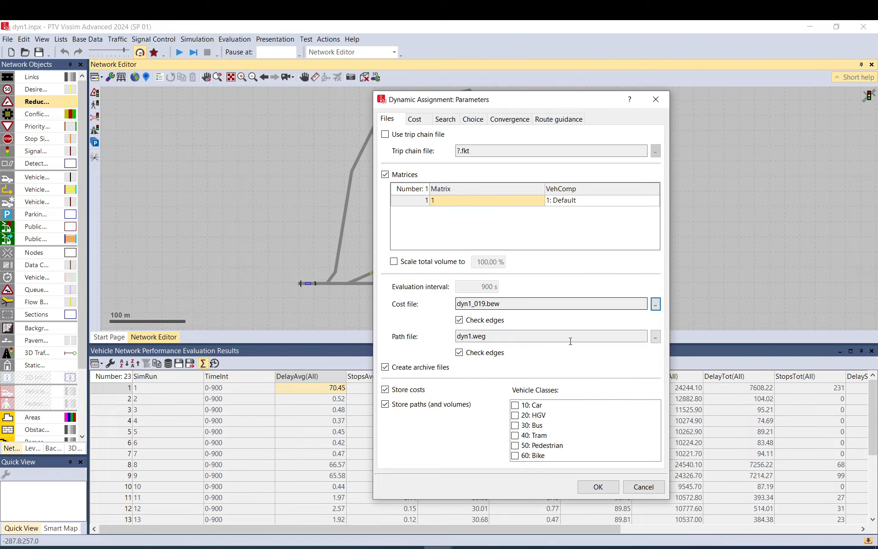
# Choose dyn1_019.weg as the path file in the dynamic assignment parameters
pyautogui.click(655, 336)
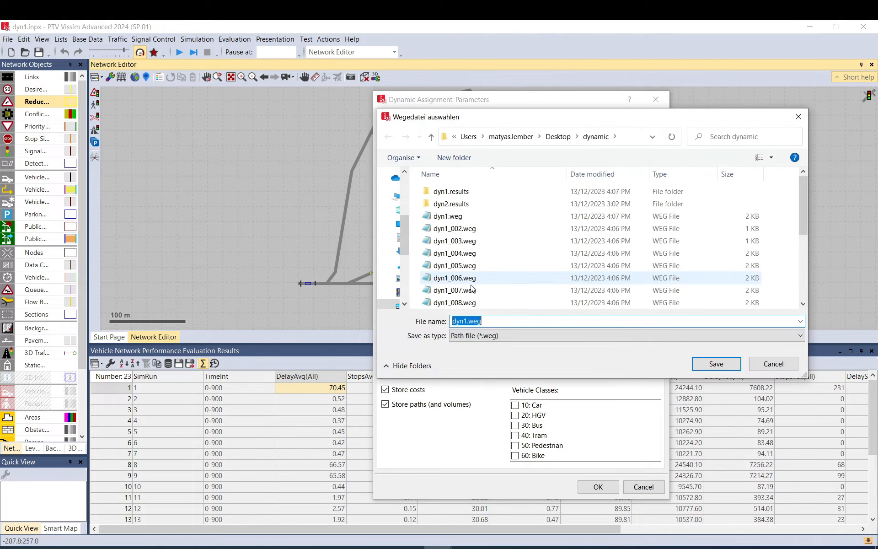
pyautogui.scroll(-4, 463, 292)
pyautogui.click(463, 302)
pyautogui.scroll(4, 463, 293)
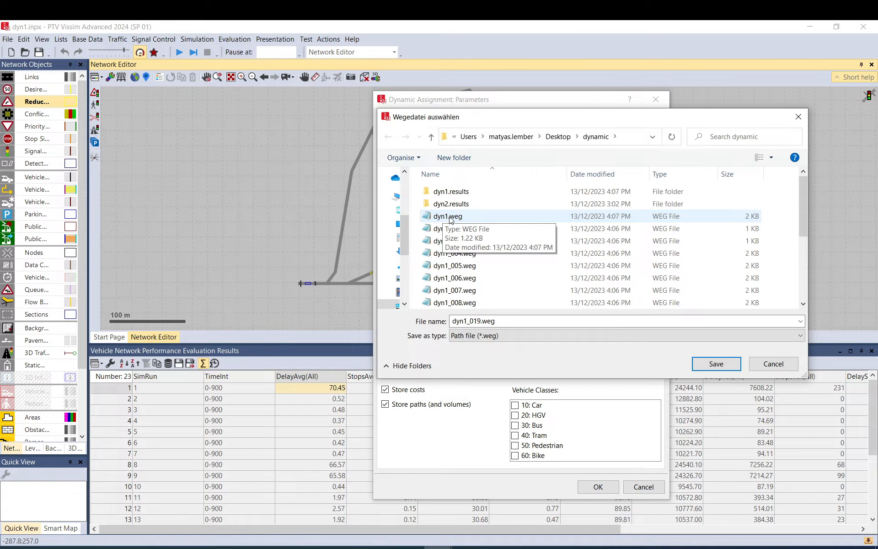
pyautogui.scroll(-4, 453, 238)
pyautogui.doubleClick(480, 303)
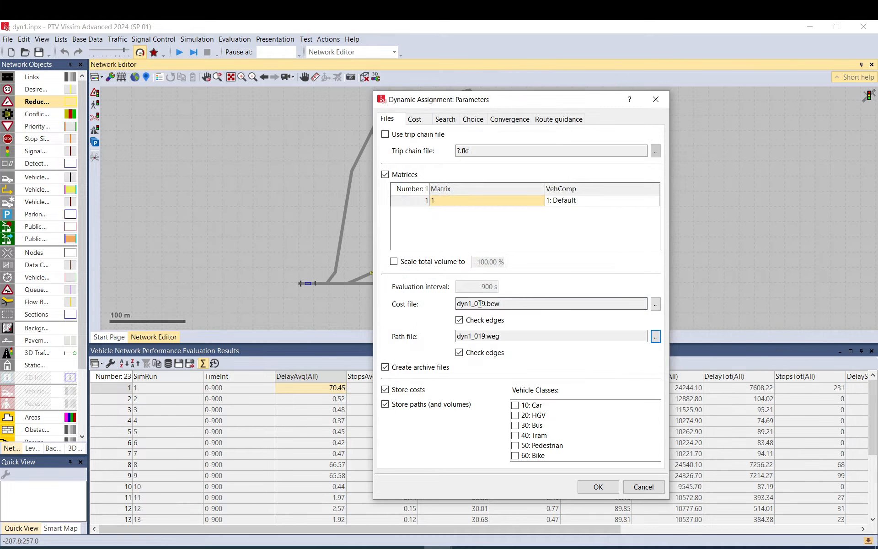
pyautogui.moveTo(486, 337); pyautogui.dragTo(460, 336)
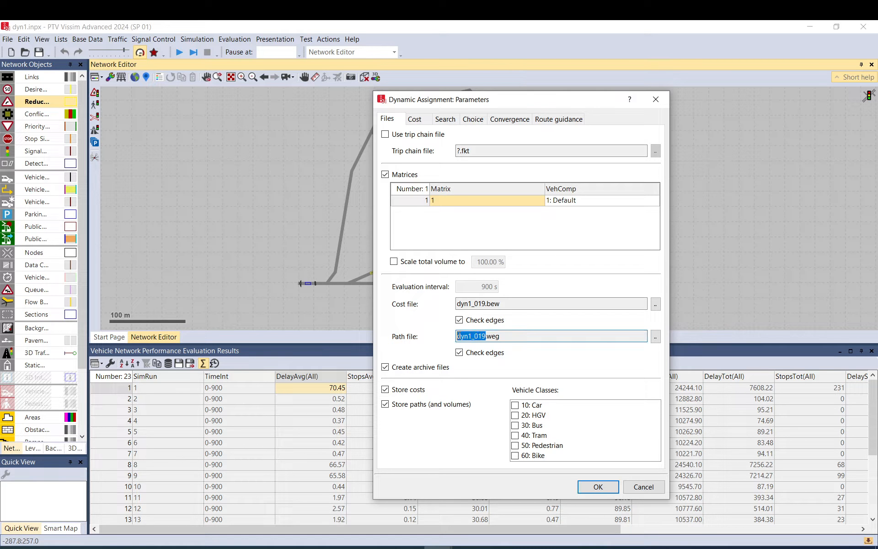
pyautogui.click(461, 335)
# Turn off creating archive files, storing costs and storing paths, and accept the dynamic assignment parameters
pyautogui.click(397, 372)
pyautogui.click(399, 390)
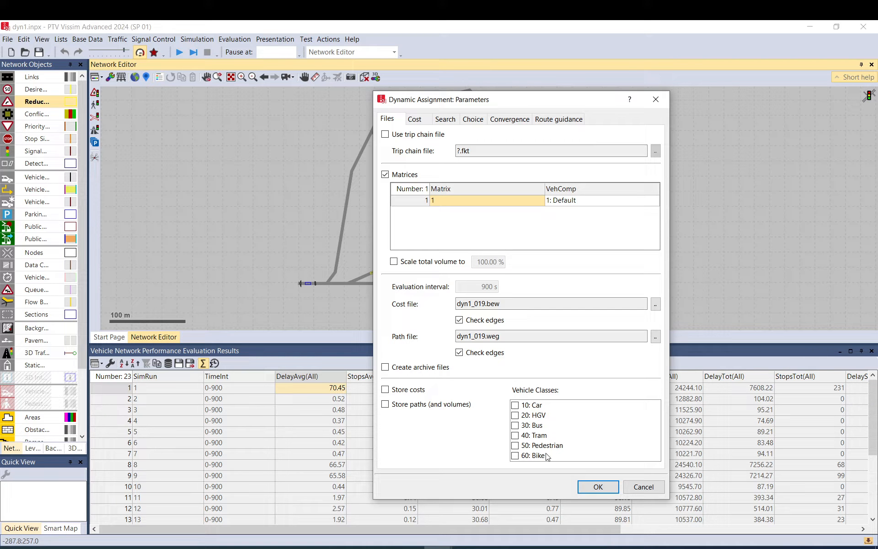
pyautogui.click(585, 487)
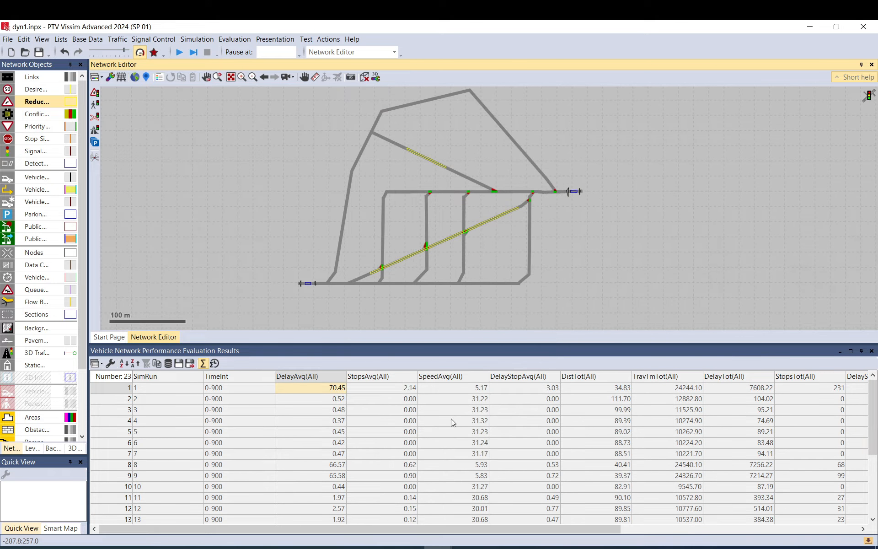
# Set the number of simulation runs to 3 in the simulation parameters
pyautogui.click(200, 40)
pyautogui.click(201, 50)
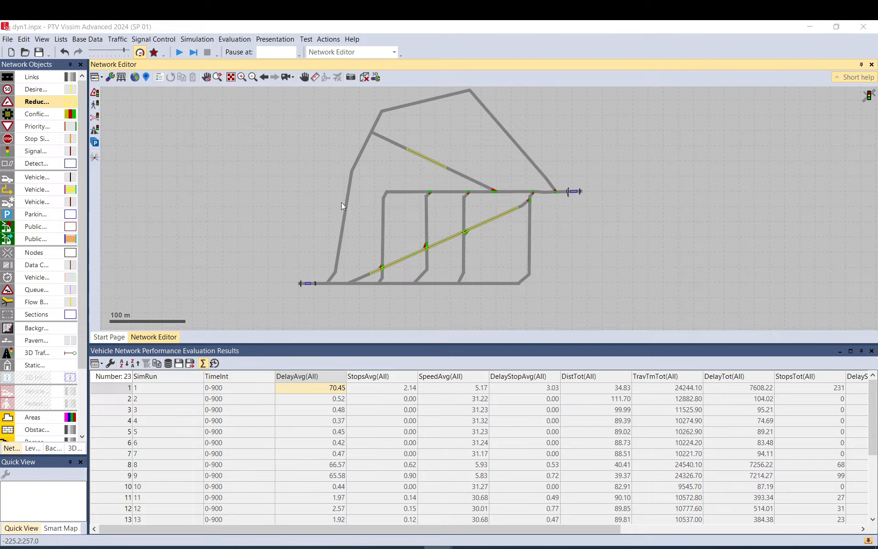
pyautogui.doubleClick(282, 332)
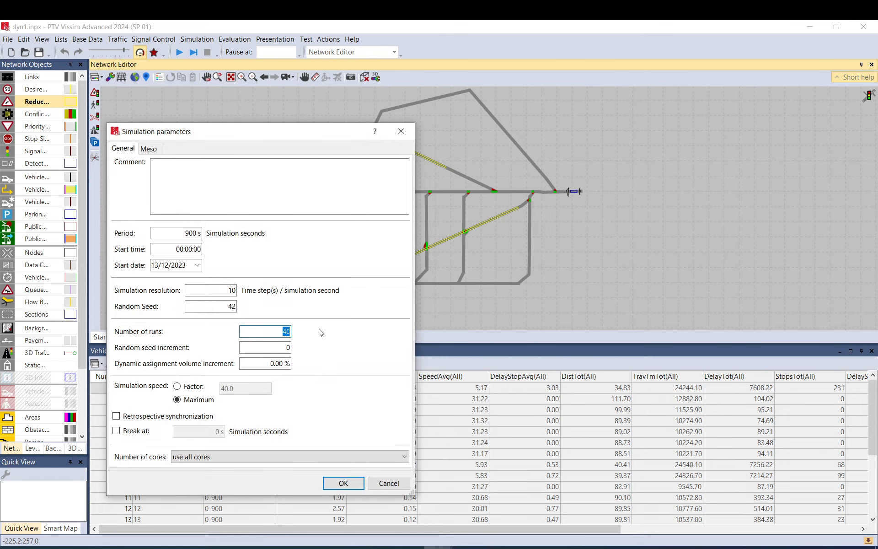
pyautogui.write('3')
pyautogui.click(344, 484)
# Mark simulation run 19 in the results list, then run the new multi-run, saving changes and continuing at each convergence prompt
pyautogui.scroll(-4, 337, 453)
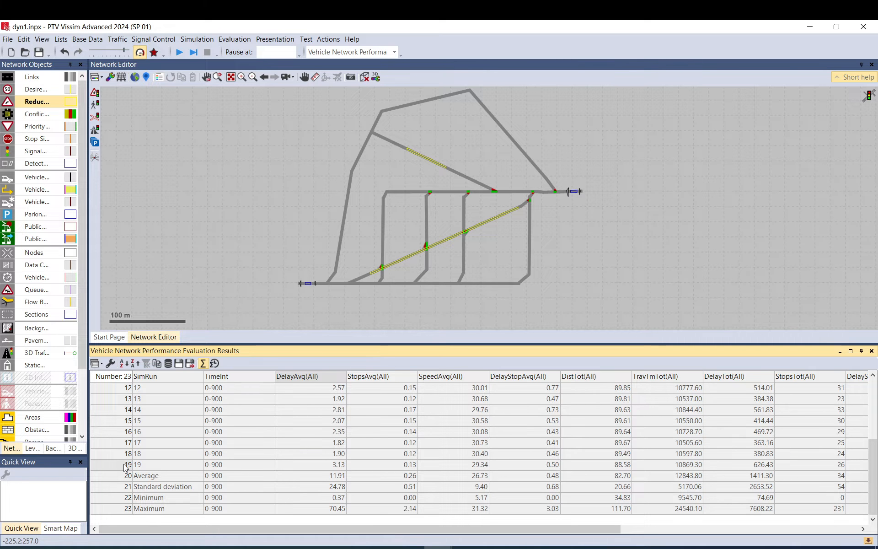
pyautogui.click(192, 465)
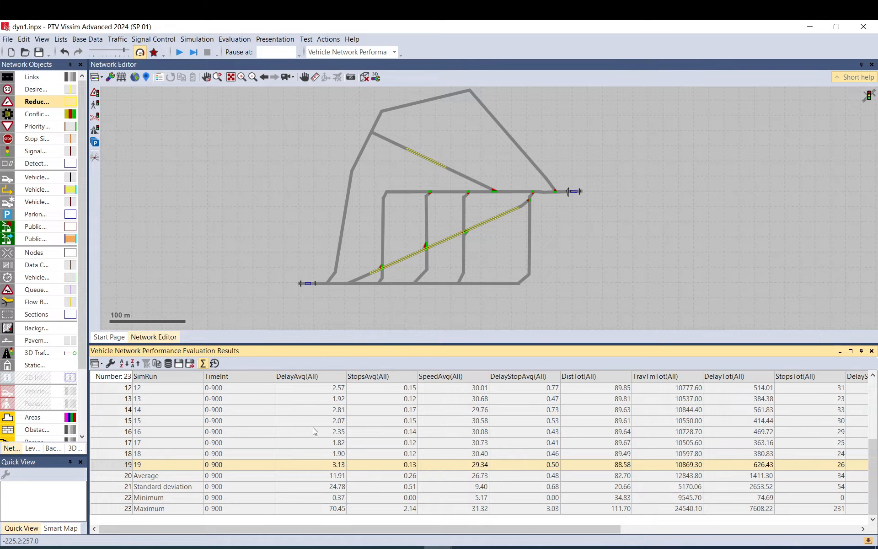
pyautogui.click(180, 51)
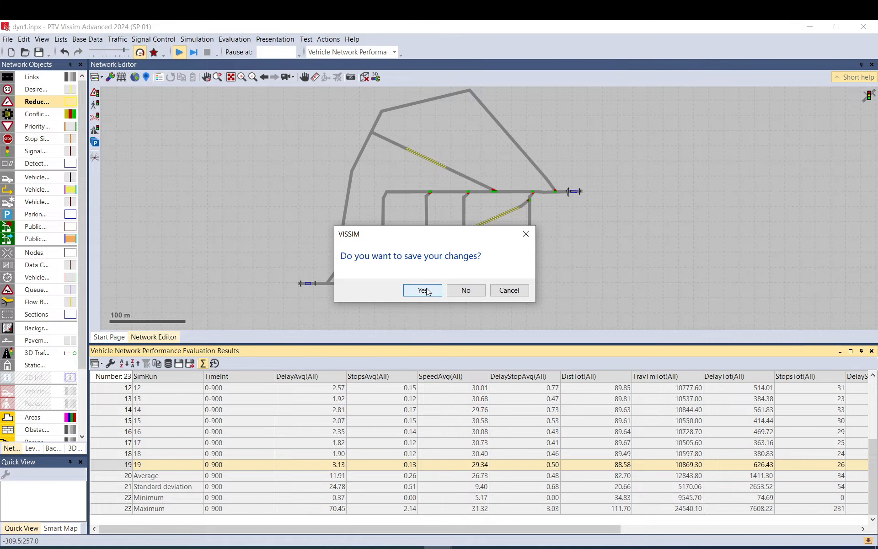
pyautogui.click(422, 289)
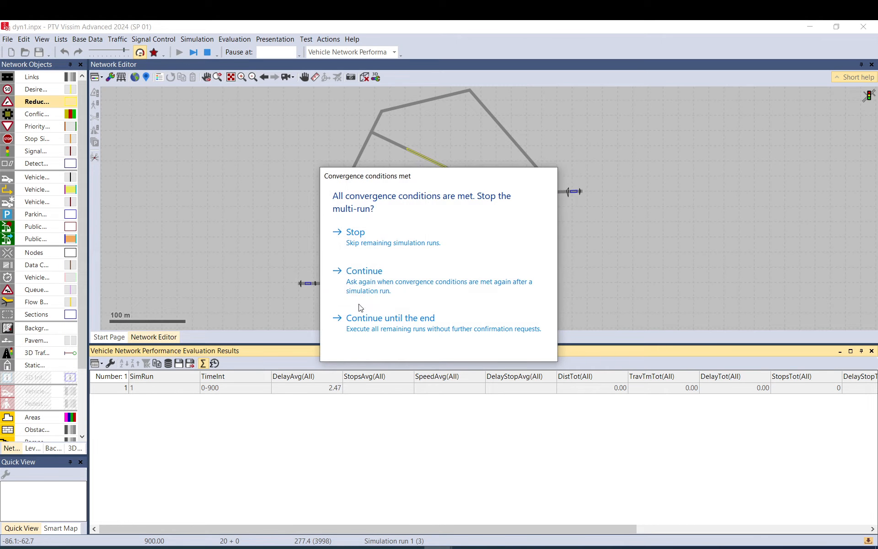
pyautogui.click(385, 276)
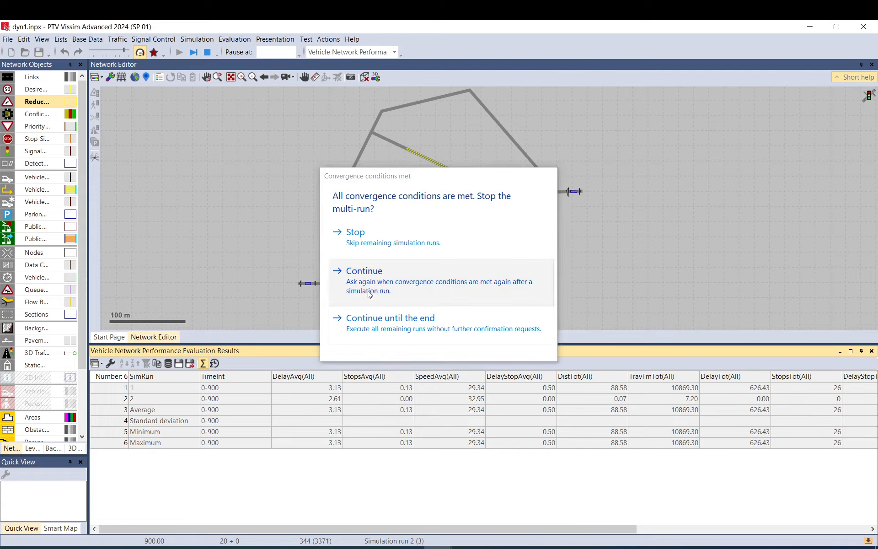
pyautogui.click(361, 274)
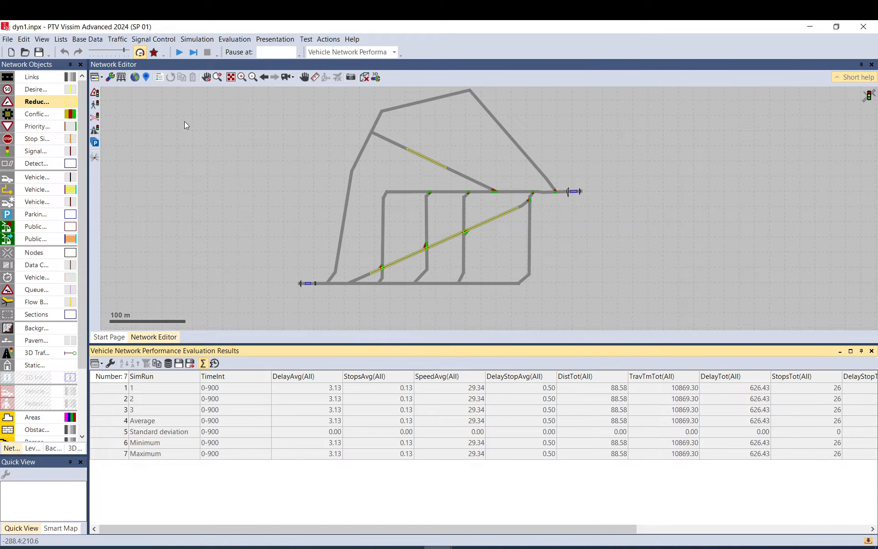
# Disable the travel time on paths convergence condition in the dynamic assignment parameters
pyautogui.click(117, 43)
pyautogui.moveTo(111, 92)
pyautogui.click(147, 91)
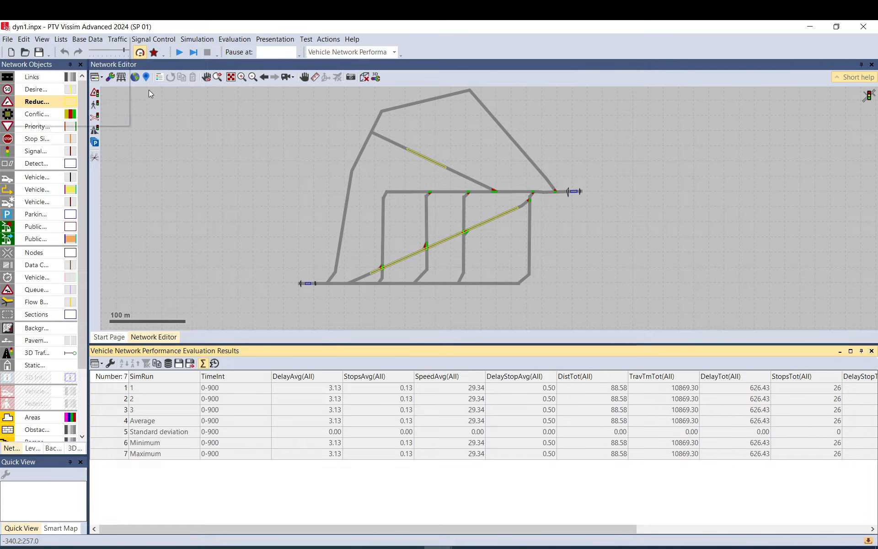
pyautogui.click(503, 119)
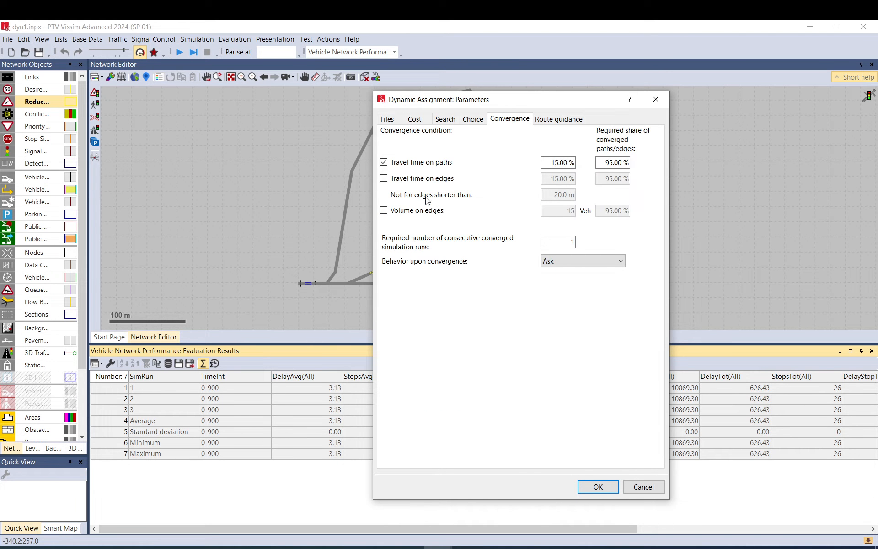
pyautogui.click(412, 163)
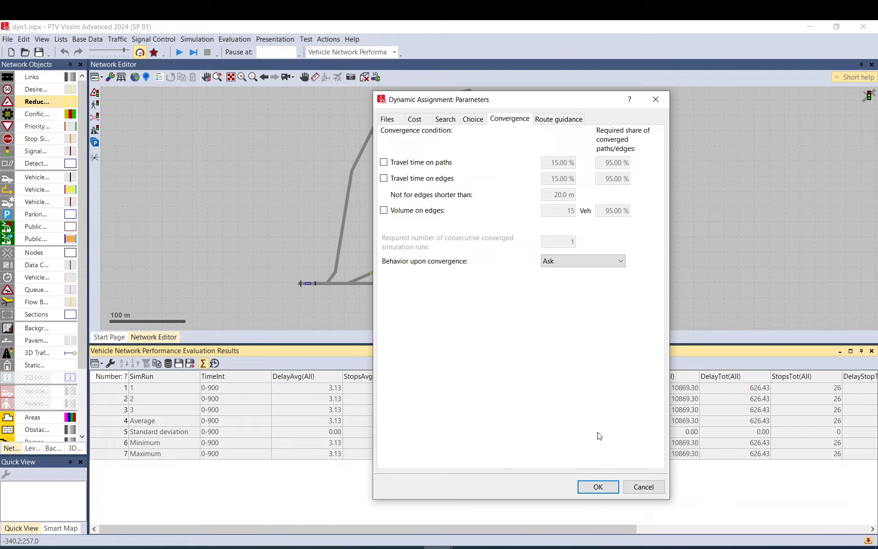
pyautogui.click(598, 488)
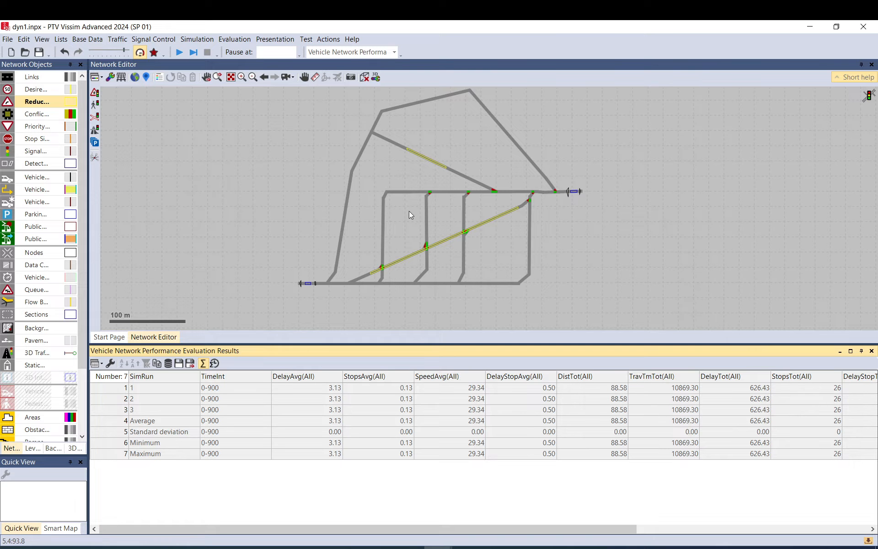
# Compare the average delay of simulation runs 1, 2 and 3 in the network performance results
pyautogui.click(318, 389)
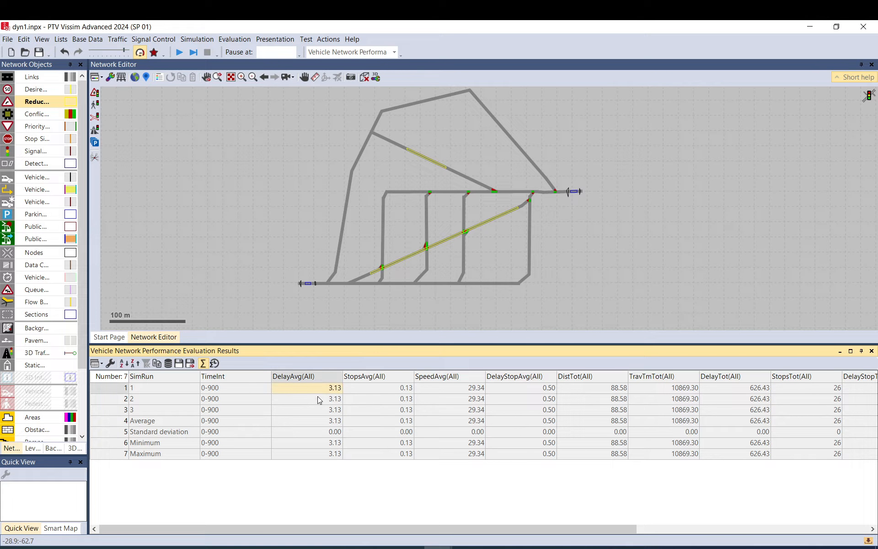
pyautogui.click(317, 400)
pyautogui.click(315, 410)
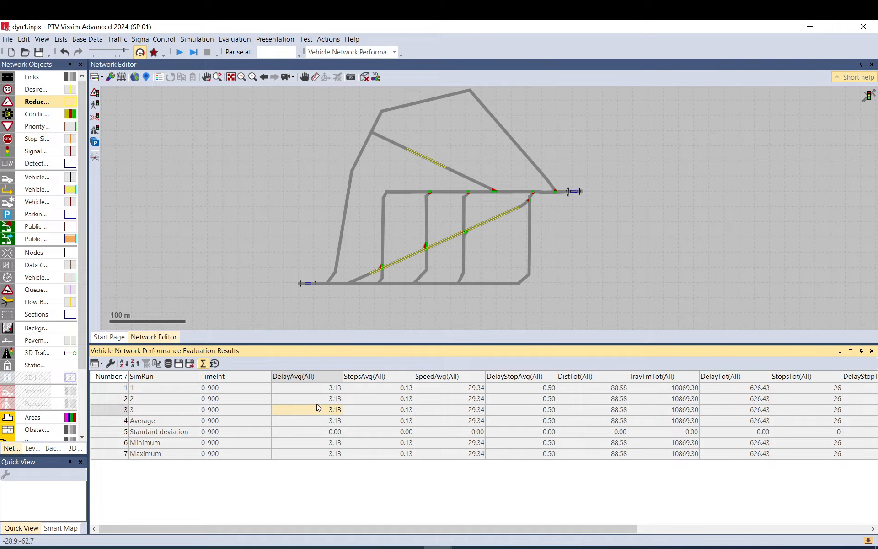
pyautogui.click(314, 389)
pyautogui.click(312, 400)
pyautogui.click(312, 411)
# Set the number of simulation runs to 5 and the random seed increment to 1
pyautogui.click(196, 39)
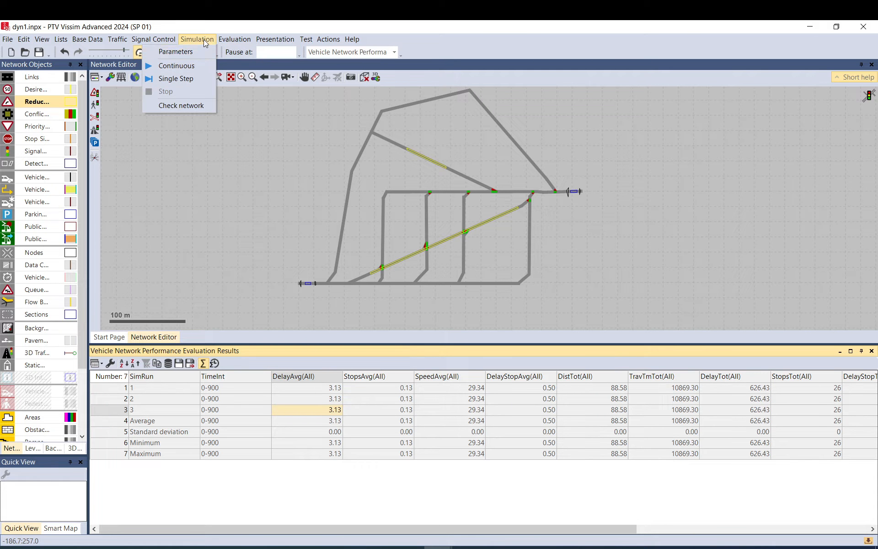
pyautogui.click(204, 53)
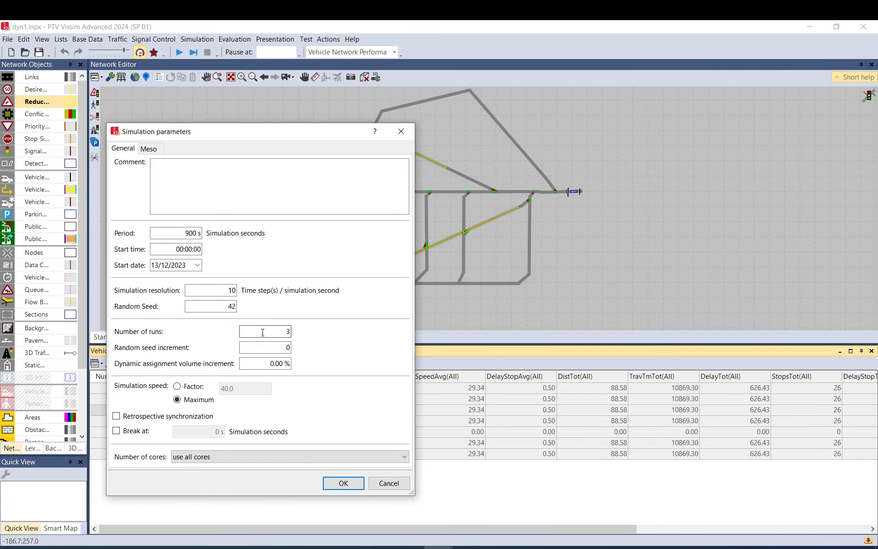
pyautogui.doubleClick(273, 346)
pyautogui.moveTo(273, 349); pyautogui.dragTo(302, 347)
pyautogui.write('1')
pyautogui.hotkey('shift', 'Tab')
pyautogui.click(344, 483)
# Review the cost file, path file, storage options and convergence conditions in the dynamic assignment parameters
pyautogui.click(118, 39)
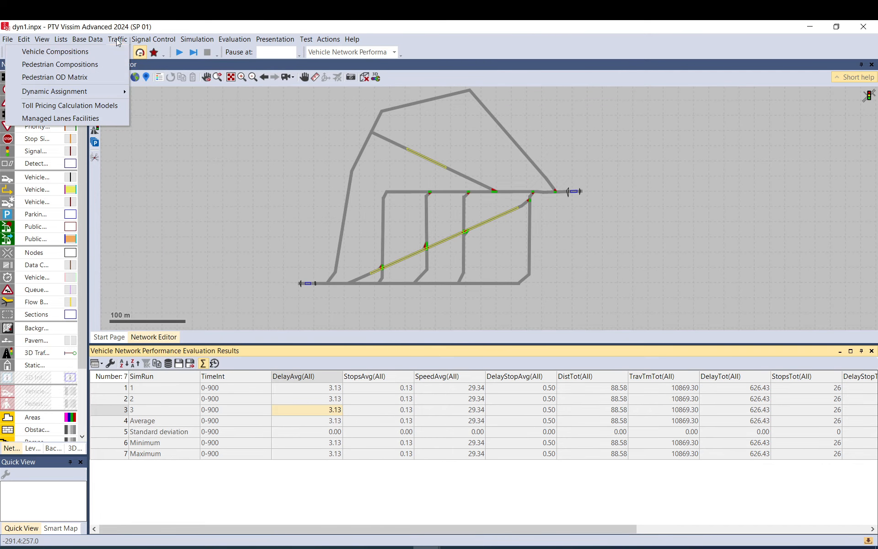
pyautogui.moveTo(107, 97)
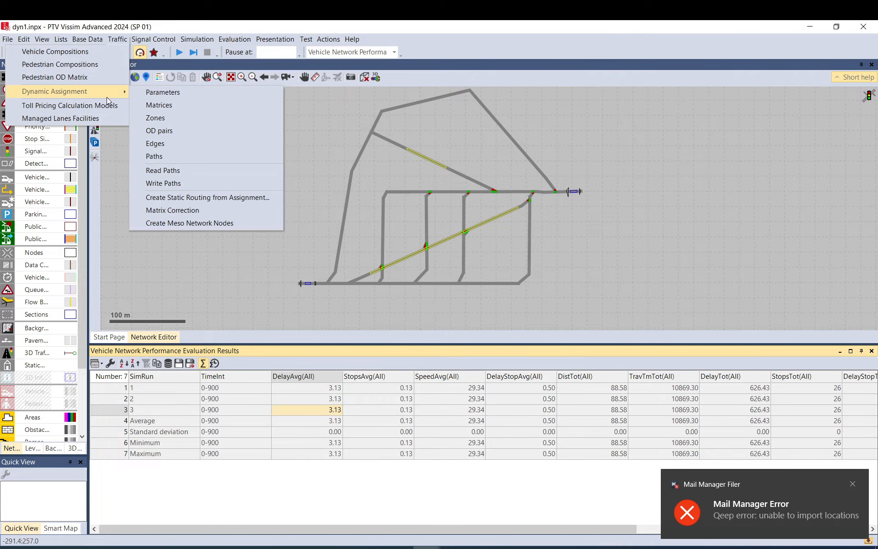
pyautogui.click(164, 94)
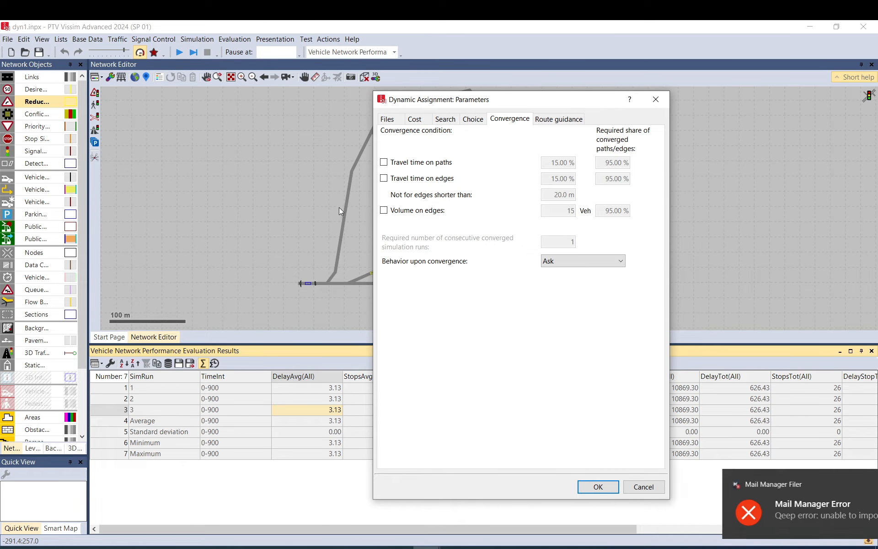
pyautogui.click(389, 119)
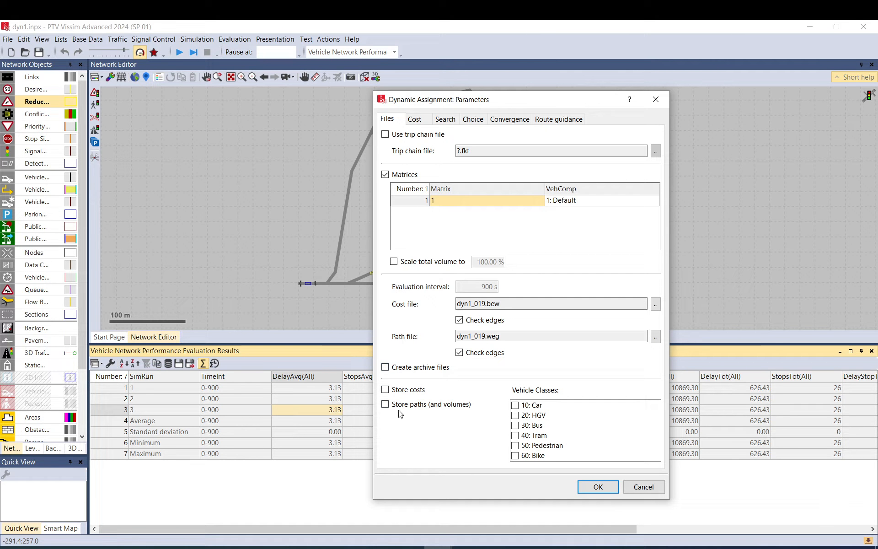
pyautogui.doubleClick(486, 304)
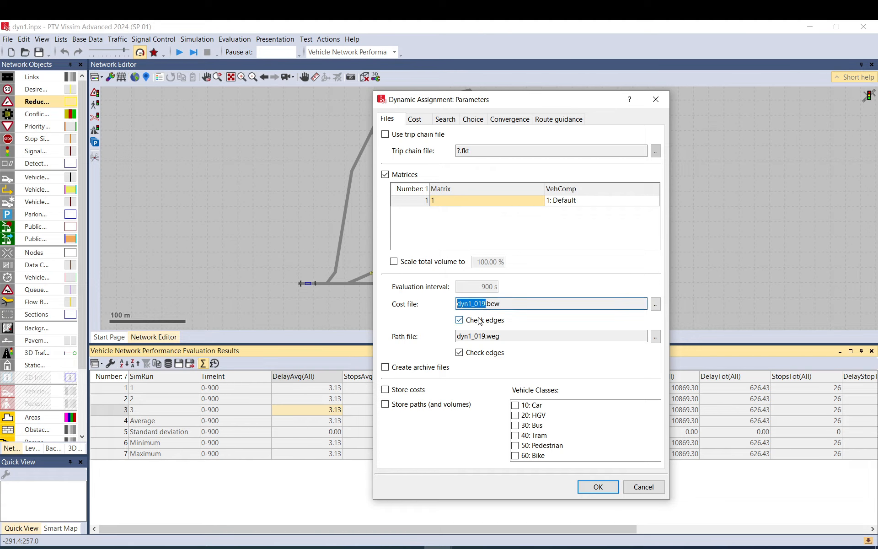
pyautogui.doubleClick(478, 336)
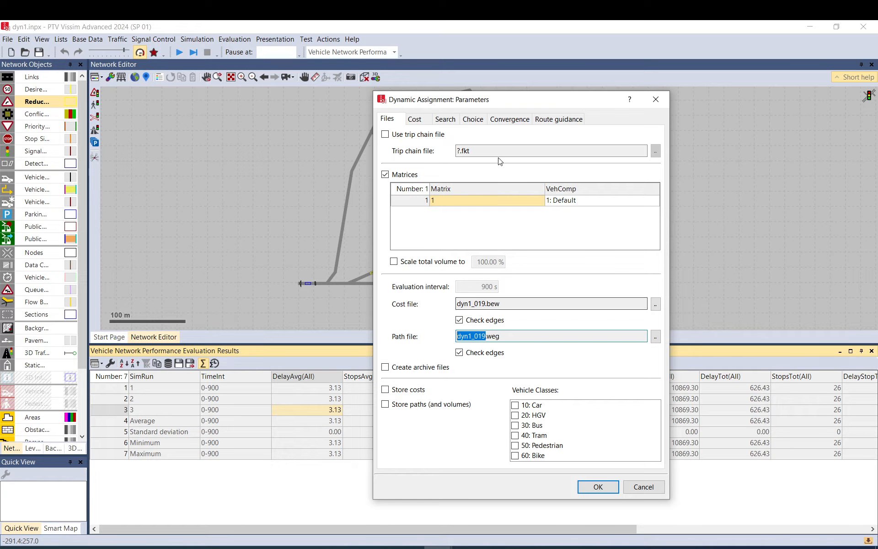
pyautogui.click(512, 120)
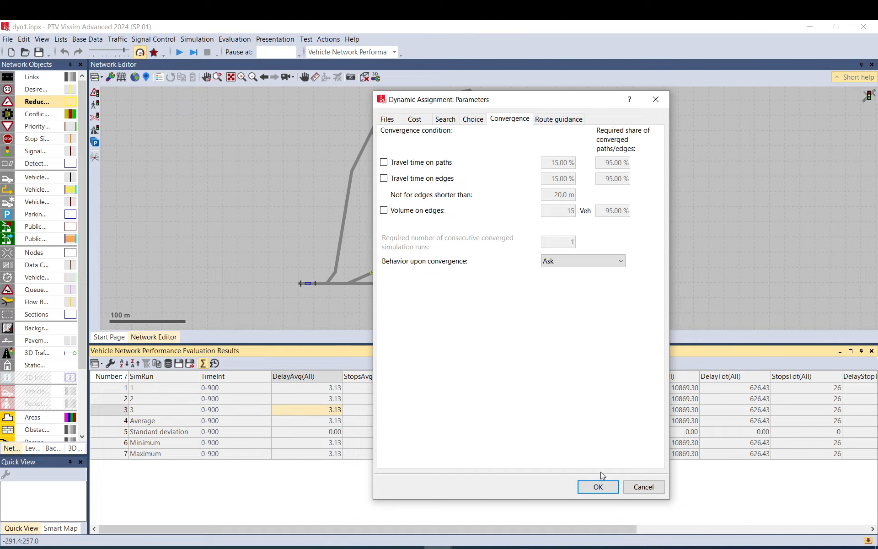
pyautogui.click(598, 487)
# Check the random seed, number of runs and random seed increment in the simulation parameters
pyautogui.click(207, 41)
pyautogui.click(205, 52)
pyautogui.moveTo(252, 349); pyautogui.dragTo(313, 349)
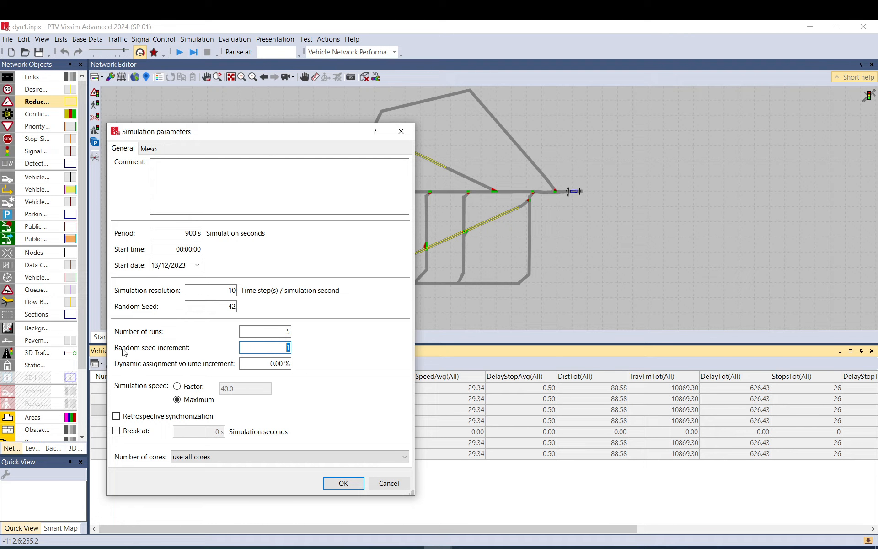
pyautogui.moveTo(229, 306); pyautogui.dragTo(246, 301)
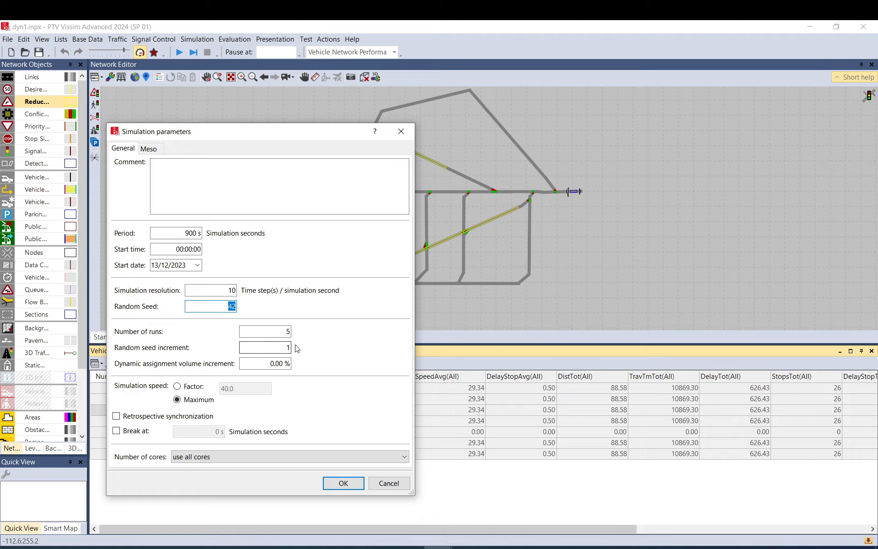
pyautogui.moveTo(294, 348); pyautogui.dragTo(287, 347)
pyautogui.doubleClick(226, 307)
pyautogui.doubleClick(229, 306)
pyautogui.press('Tab')
pyautogui.press('Tab')
pyautogui.click(241, 333)
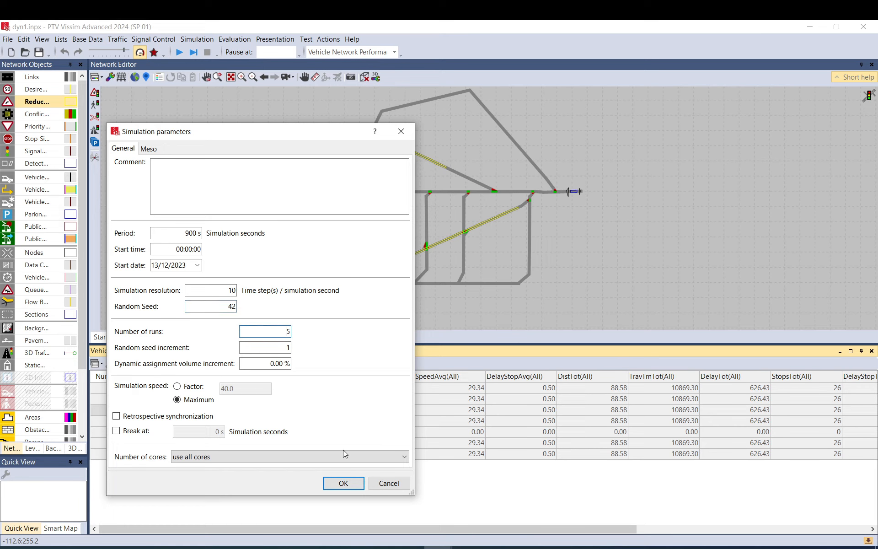
pyautogui.click(343, 484)
# Run the five-run simulation, saving the changes, and select simulation run 1 in the network performance results
pyautogui.click(179, 54)
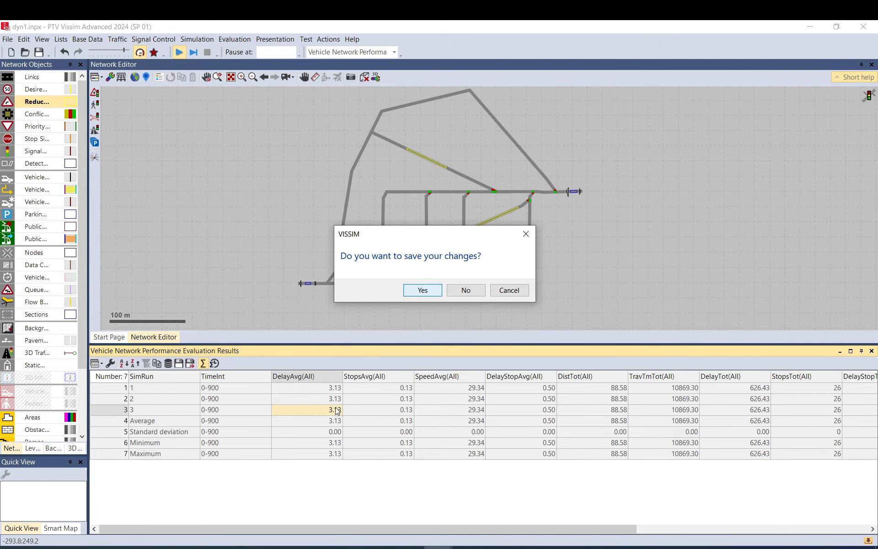
pyautogui.click(416, 291)
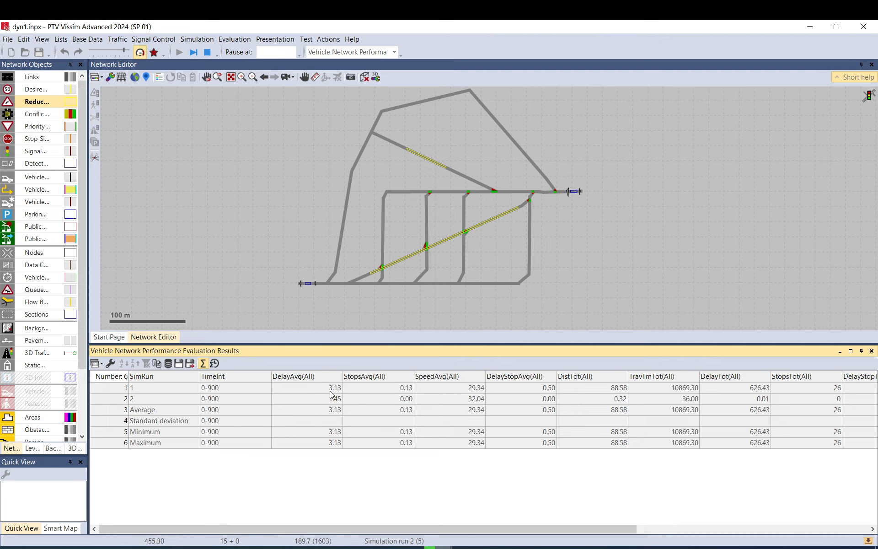
pyautogui.click(332, 389)
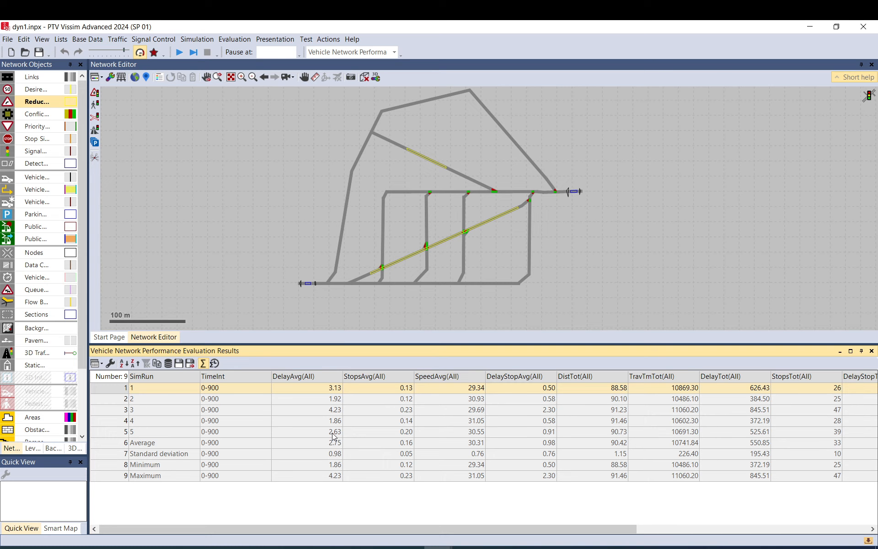
# Compare the average delay across the five simulation runs and select the Average row in the network performance results
pyautogui.moveTo(334, 433)
pyautogui.mouseDown()
pyautogui.moveTo(338, 389)
pyautogui.moveTo(333, 436)
pyautogui.mouseUp()
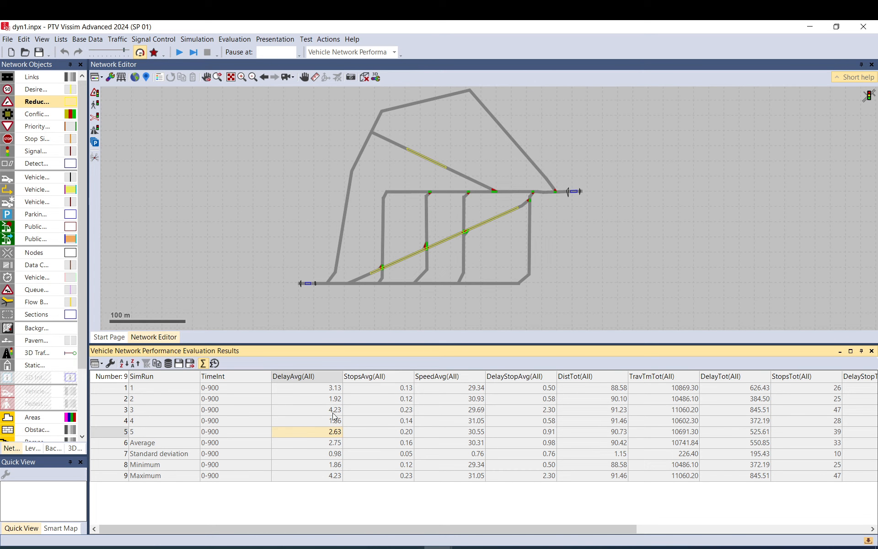
pyautogui.moveTo(325, 390); pyautogui.dragTo(105, 440)
pyautogui.click(106, 443)
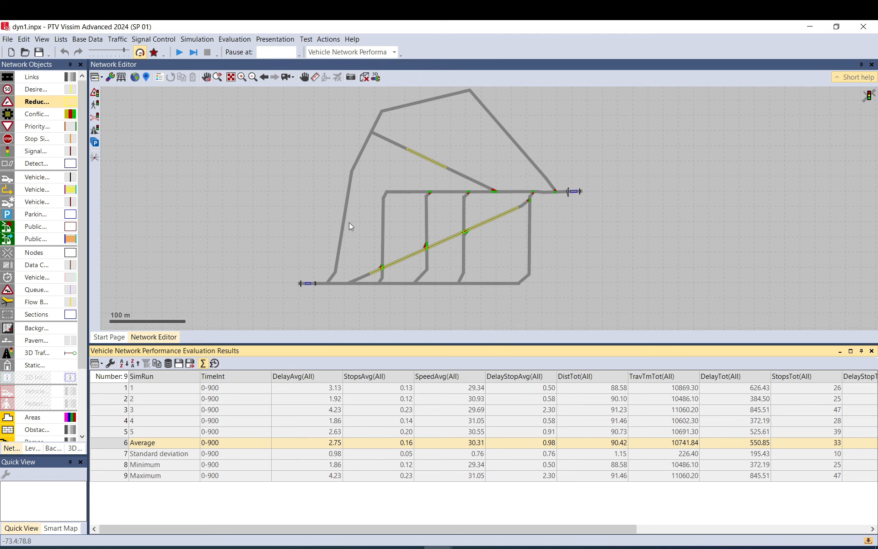
pyautogui.click(231, 40)
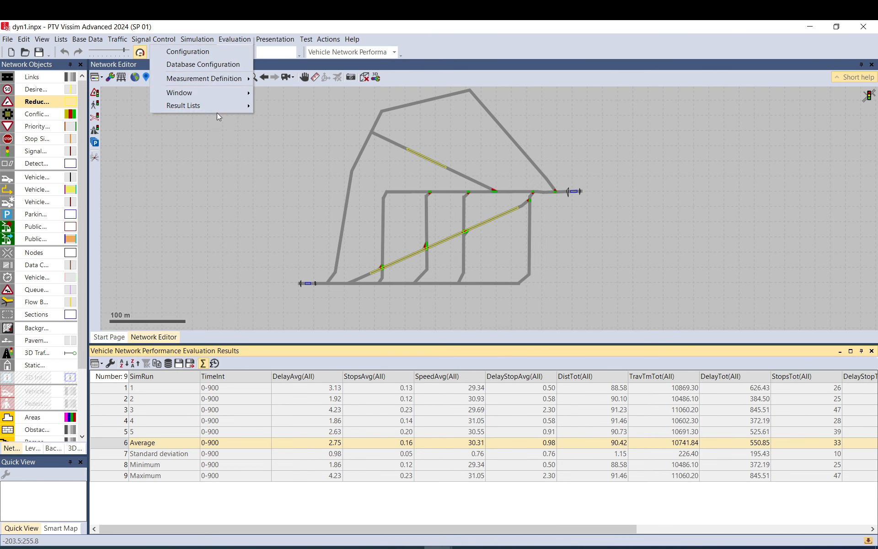
pyautogui.moveTo(216, 107)
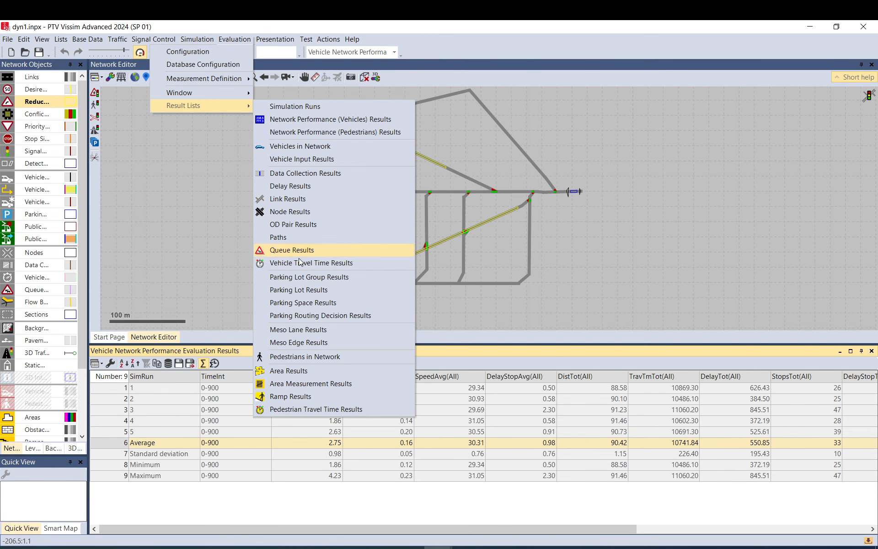
pyautogui.click(114, 446)
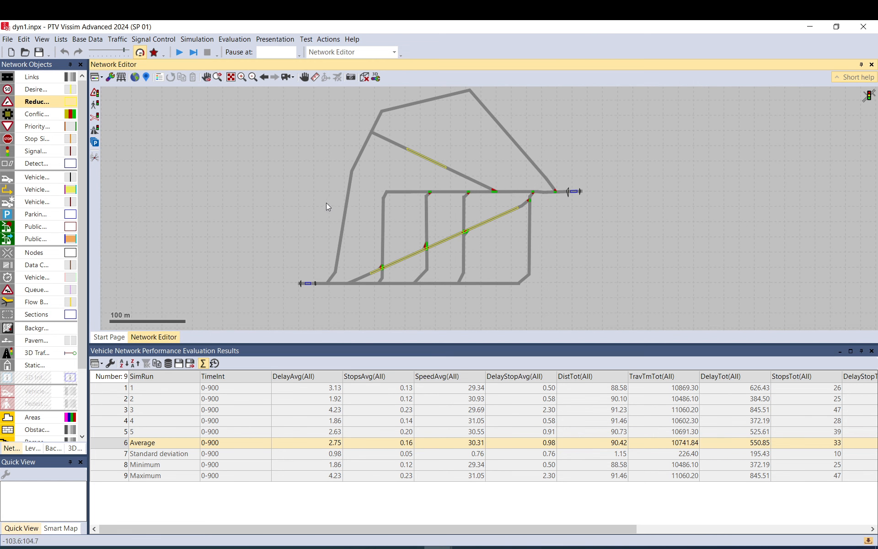
pyautogui.moveTo(326, 203); pyautogui.dragTo(309, 221)
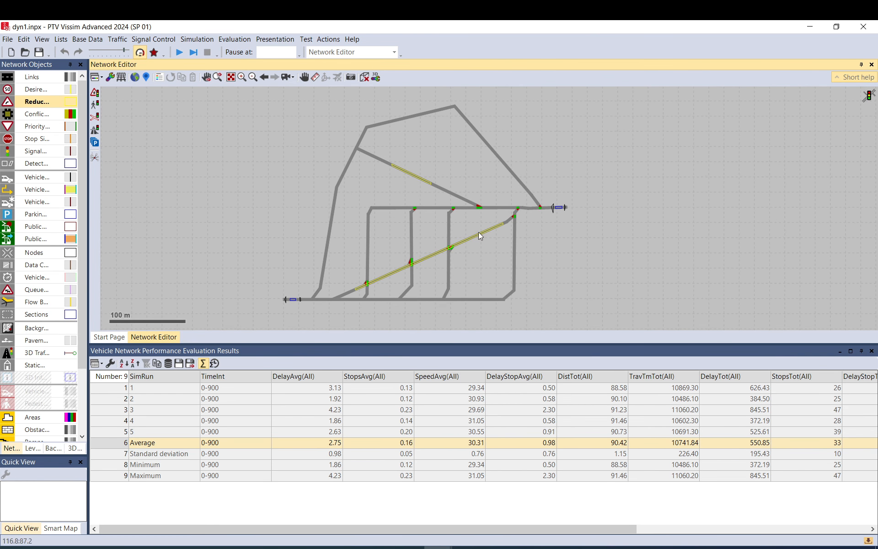